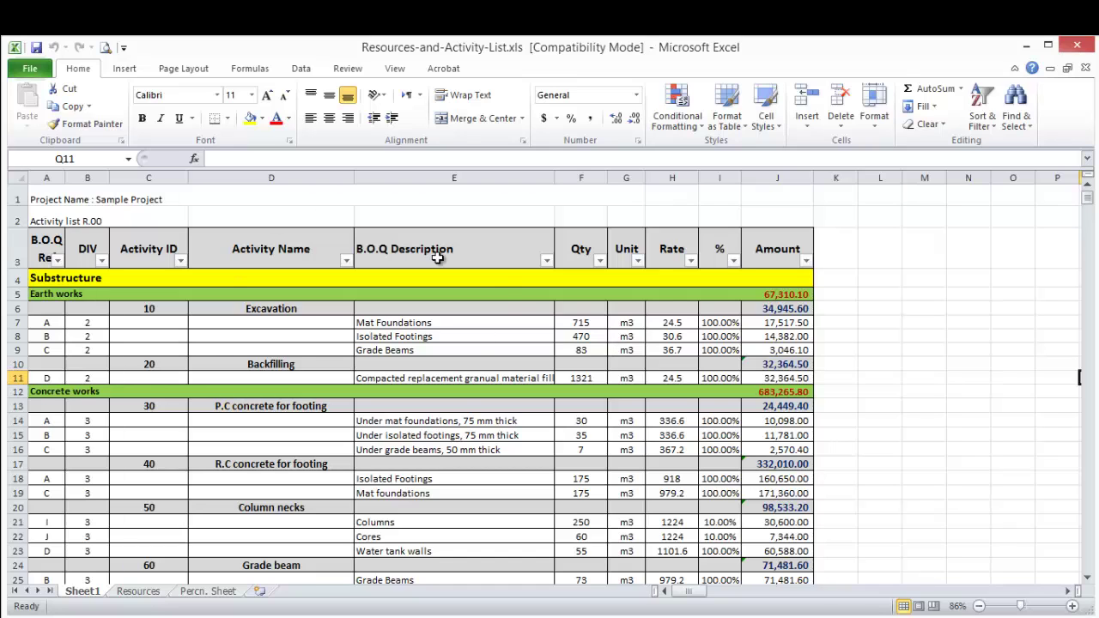
- Open the Resources sheet and look through the trade columns from Mason to Labor/Helper and Total
click(142, 595)
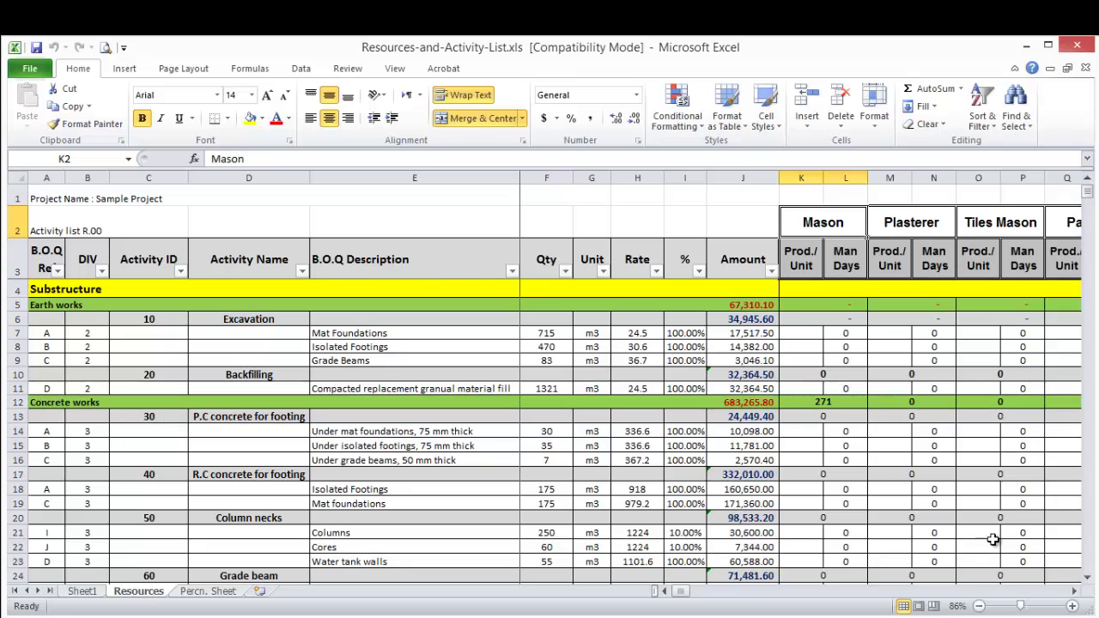
drag(681, 592, 689, 592)
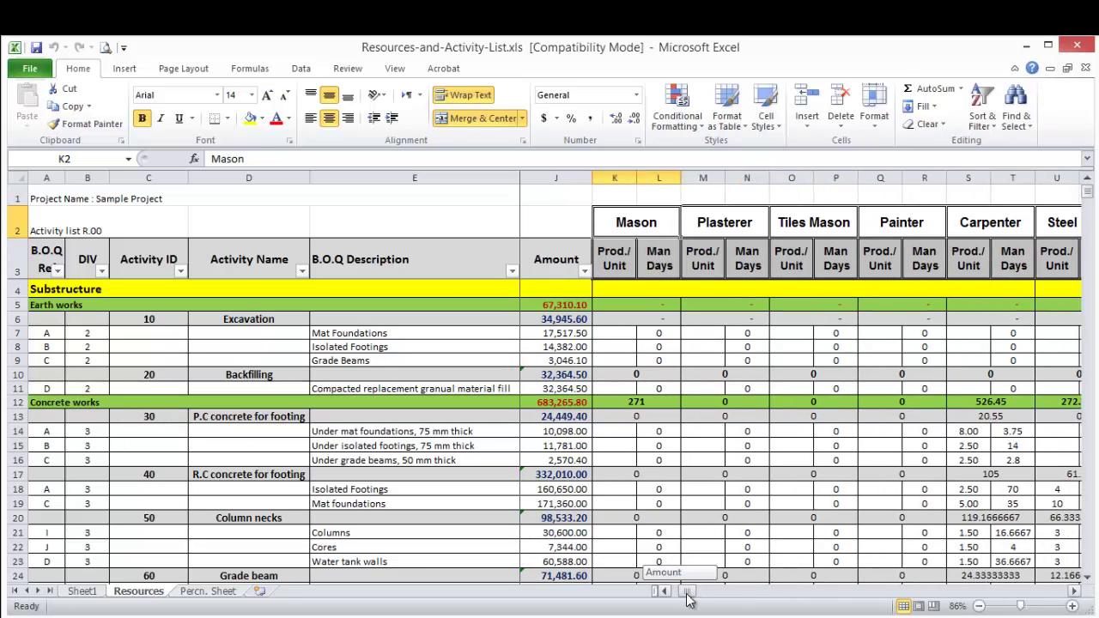
click(728, 225)
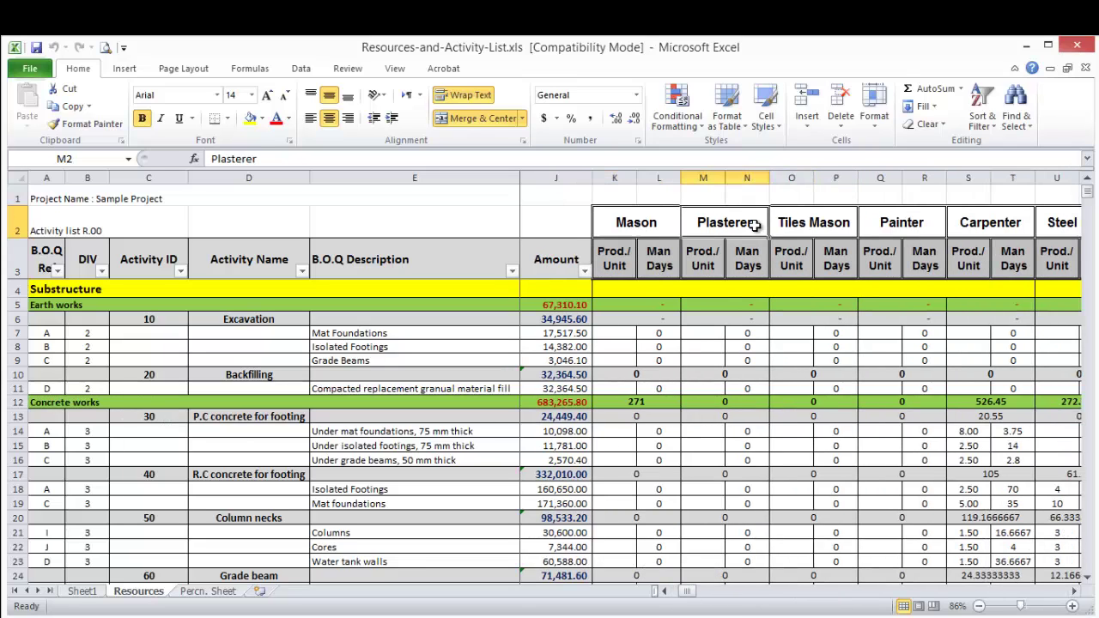
click(852, 228)
click(884, 225)
click(1030, 219)
click(1066, 226)
click(1073, 591)
click(1073, 591)
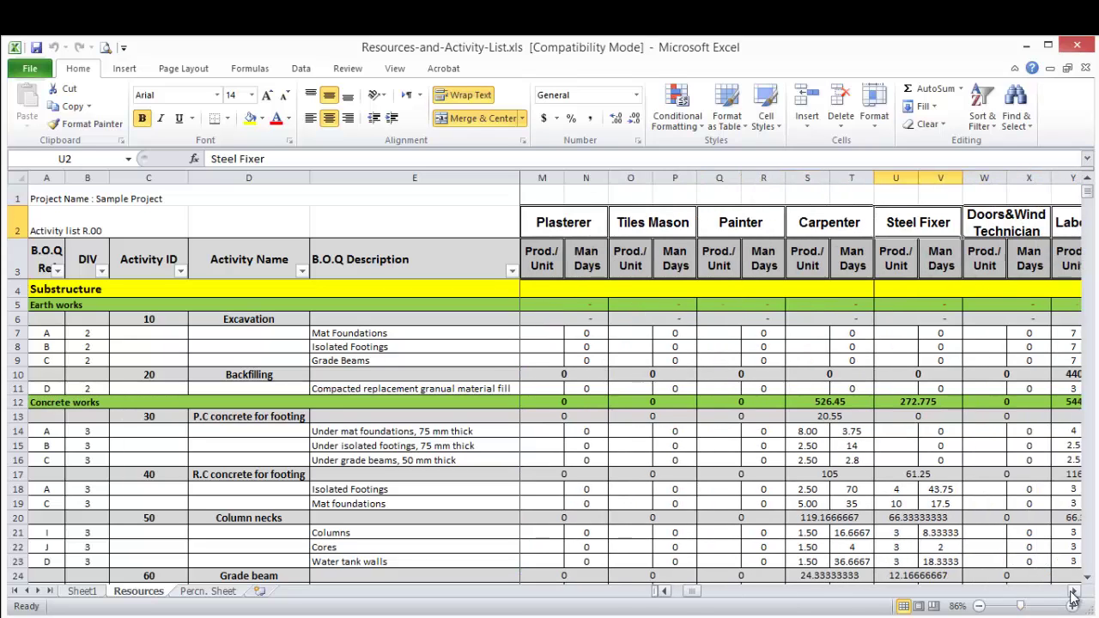
click(1069, 223)
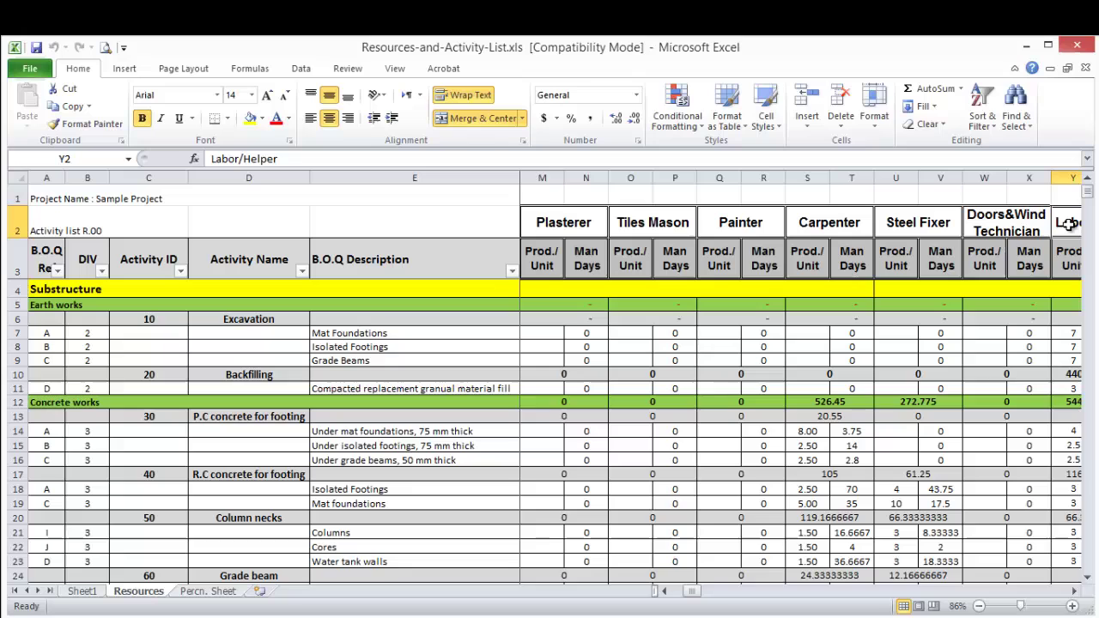
click(1073, 591)
click(1073, 591)
click(1073, 591)
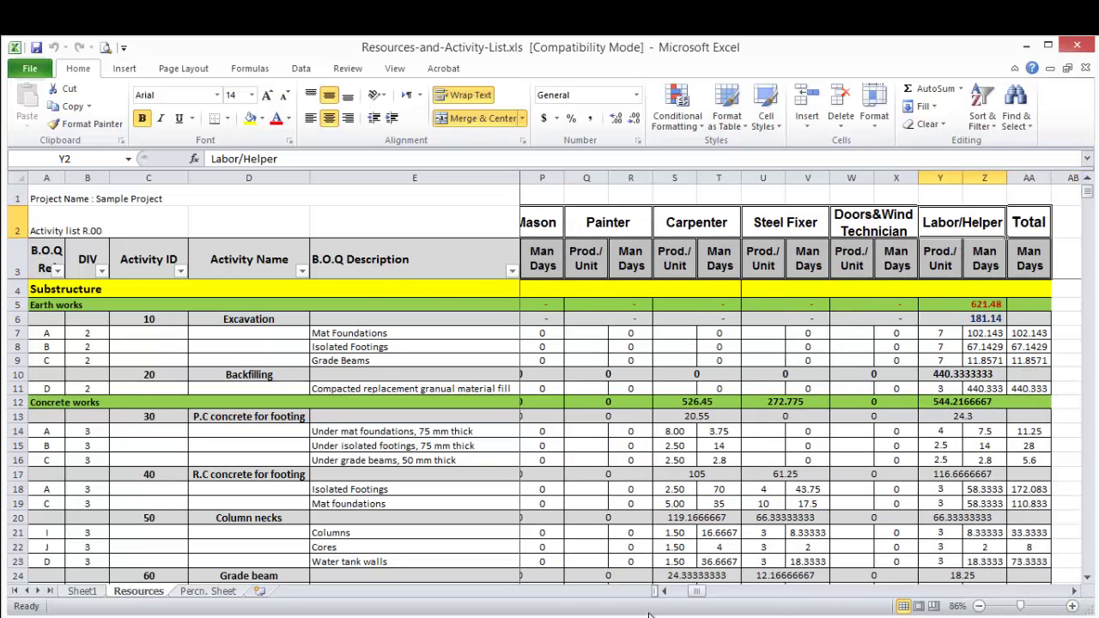
- Examine the Mason Prod./Unit and Man Days columns, including the slab-on-grade productivity in K27 and the man-days formula in L27
click(665, 590)
click(666, 591)
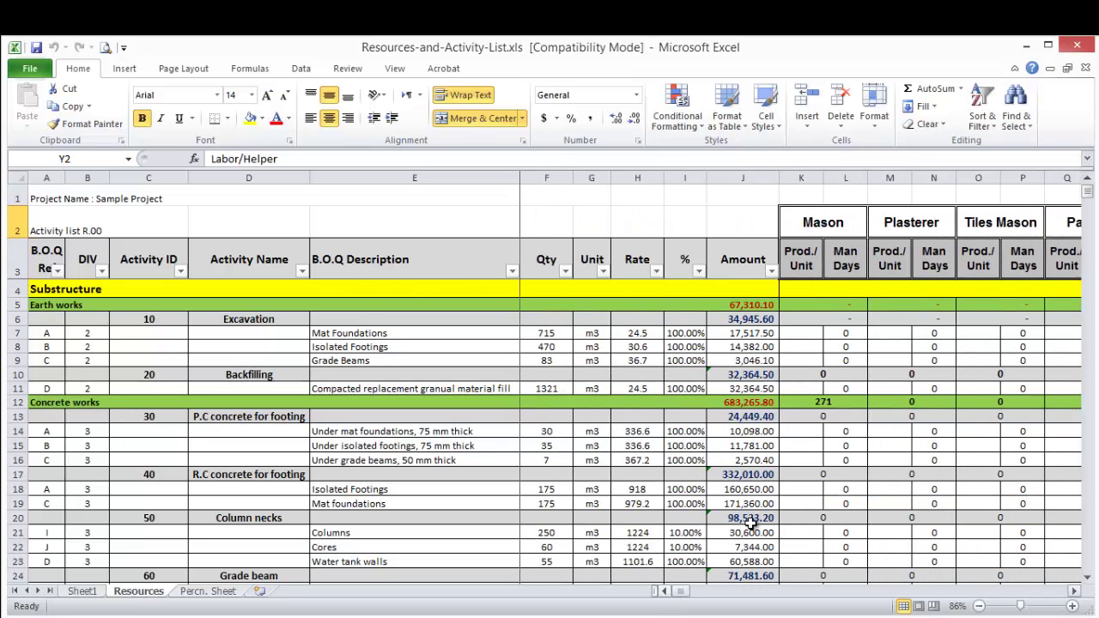
click(824, 222)
click(808, 256)
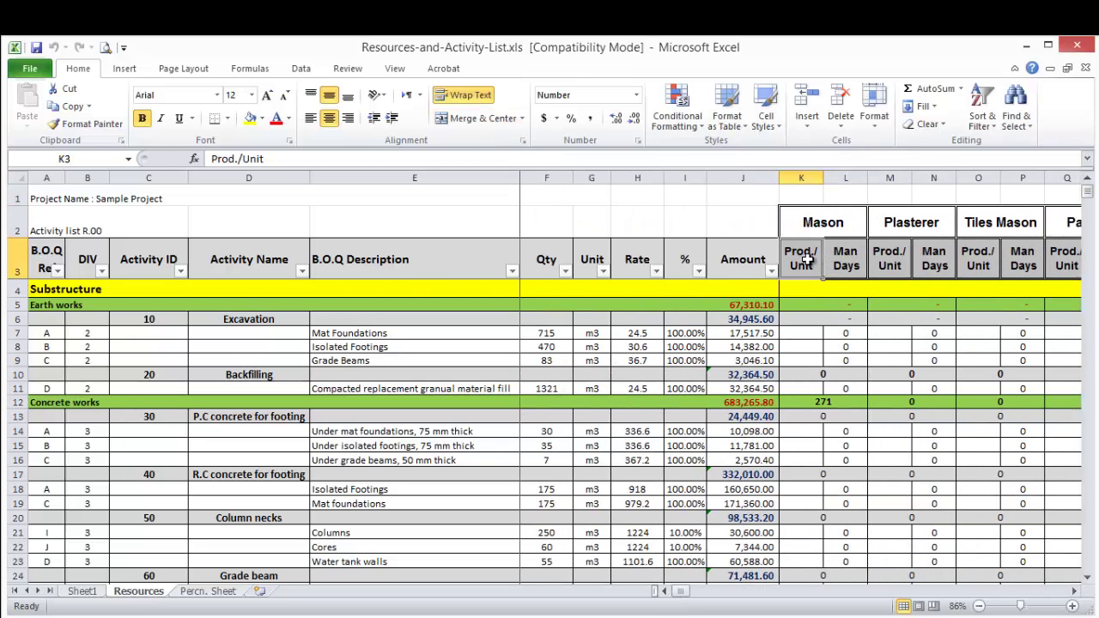
click(844, 260)
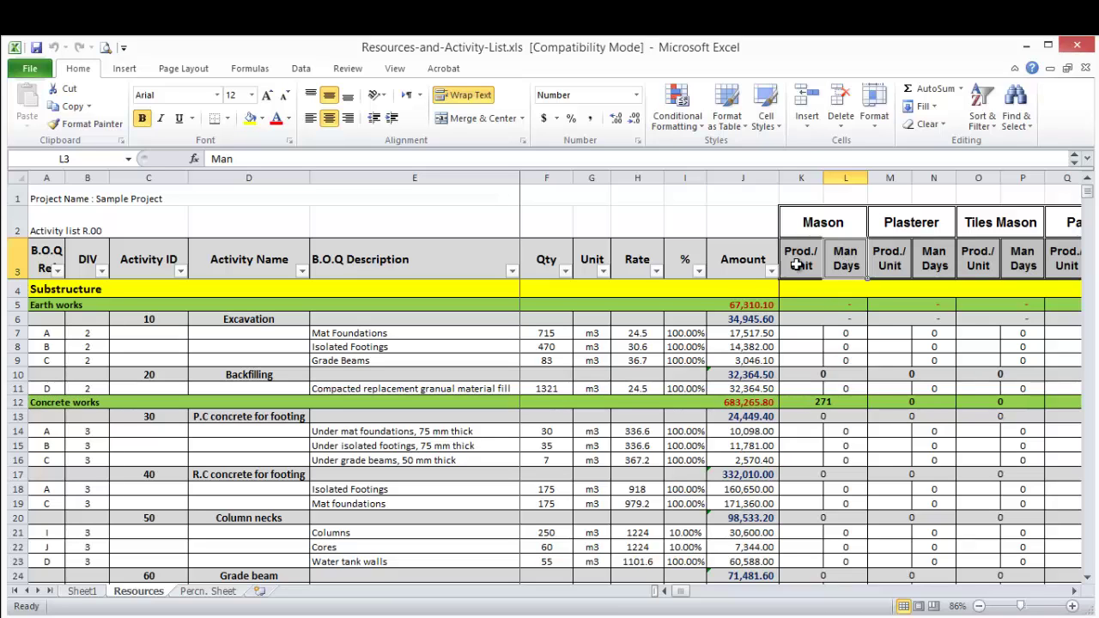
scroll(798, 281, down, 3)
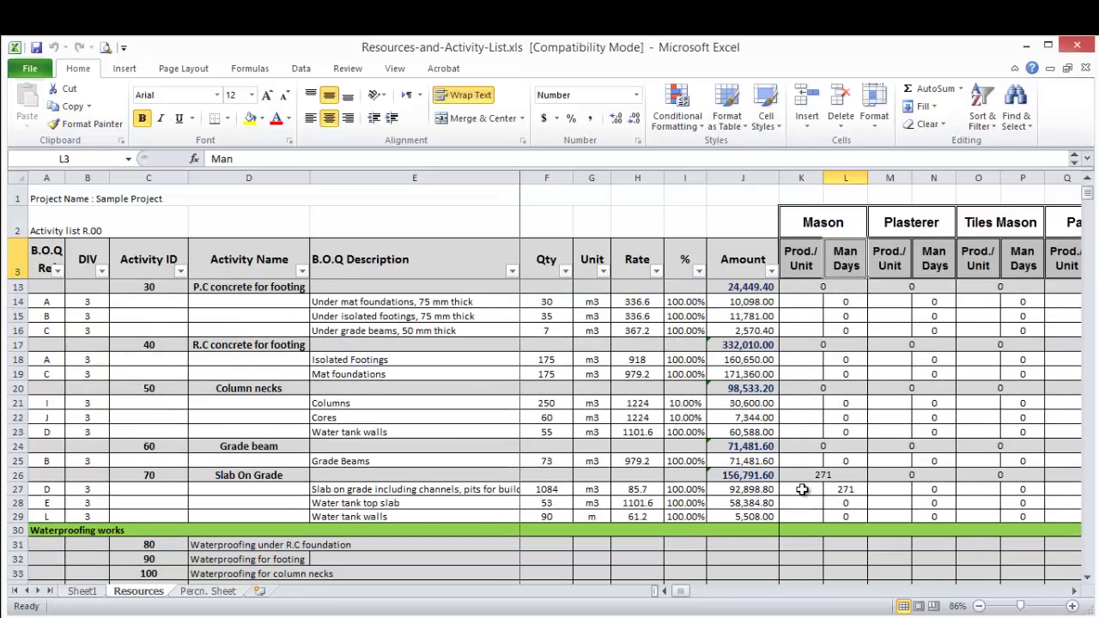
click(801, 488)
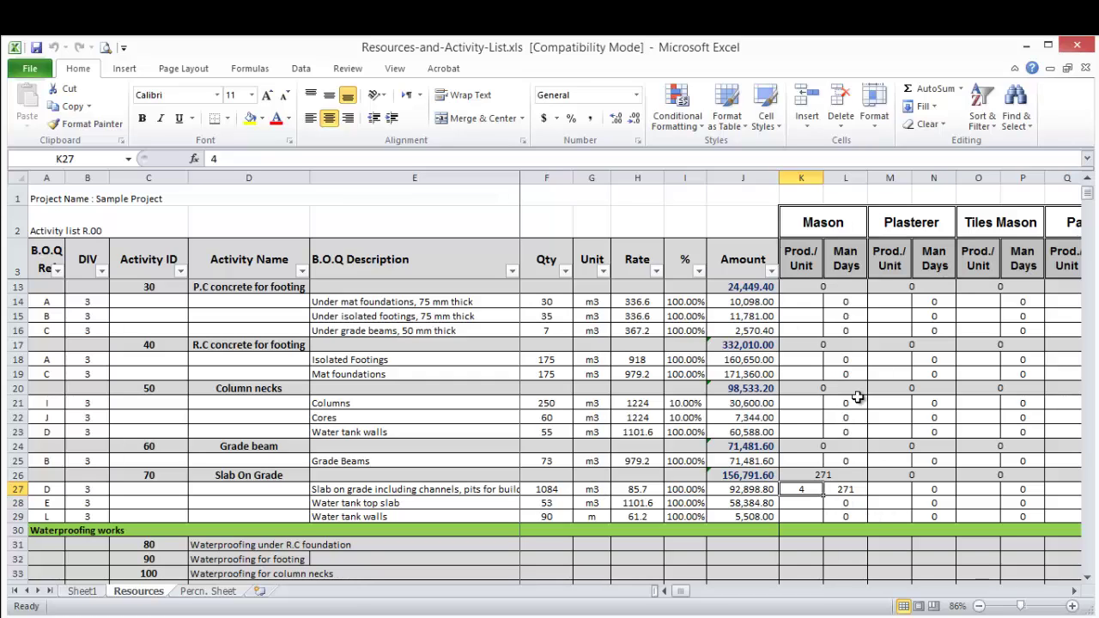
click(847, 489)
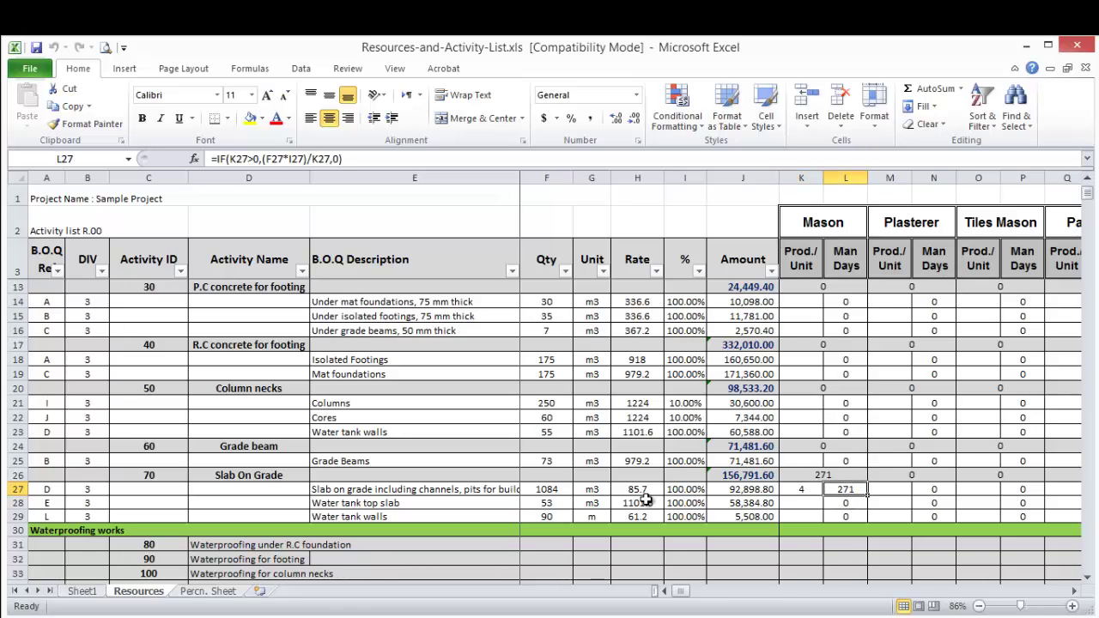
double_click(852, 491)
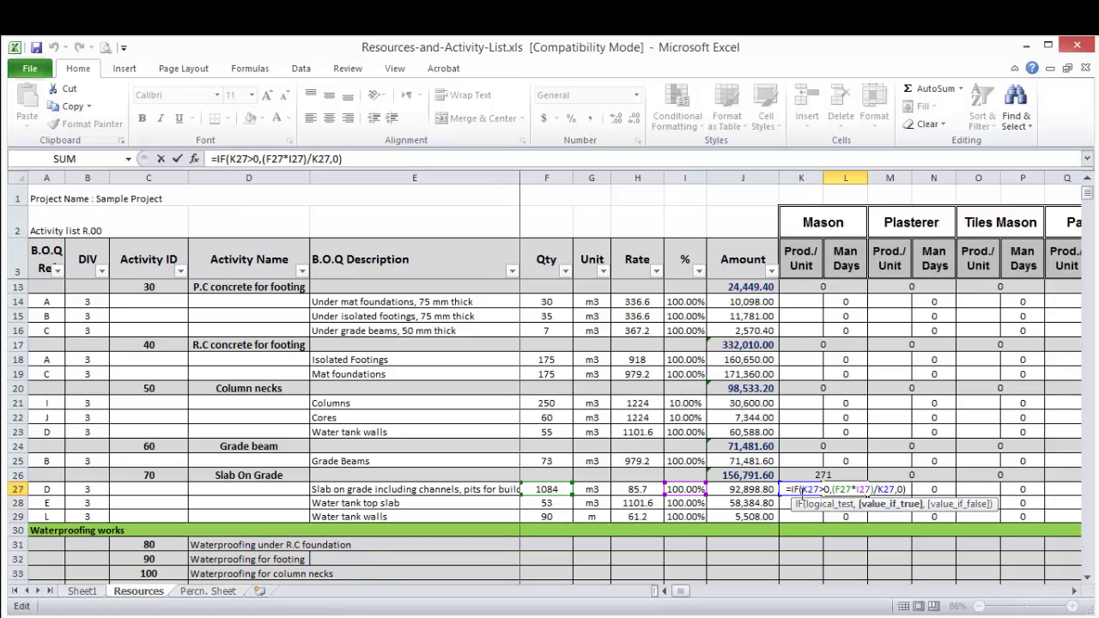
key(ctrl+Return)
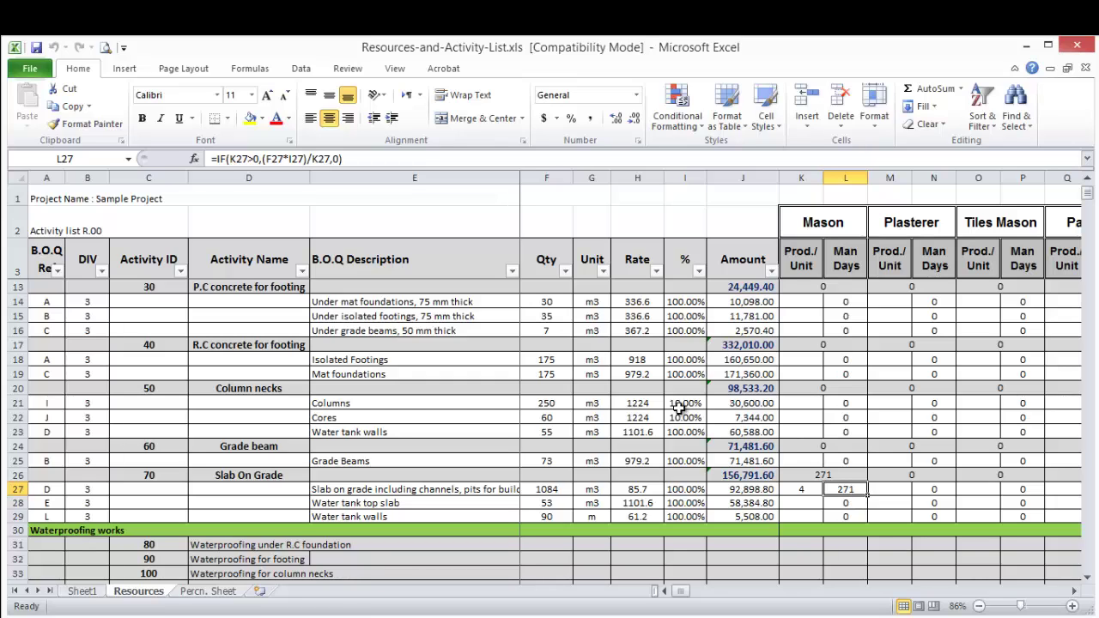
- Replace the Mason man-days formula in L27 with quantity divided by productivity, =F27/K27
key(Delete)
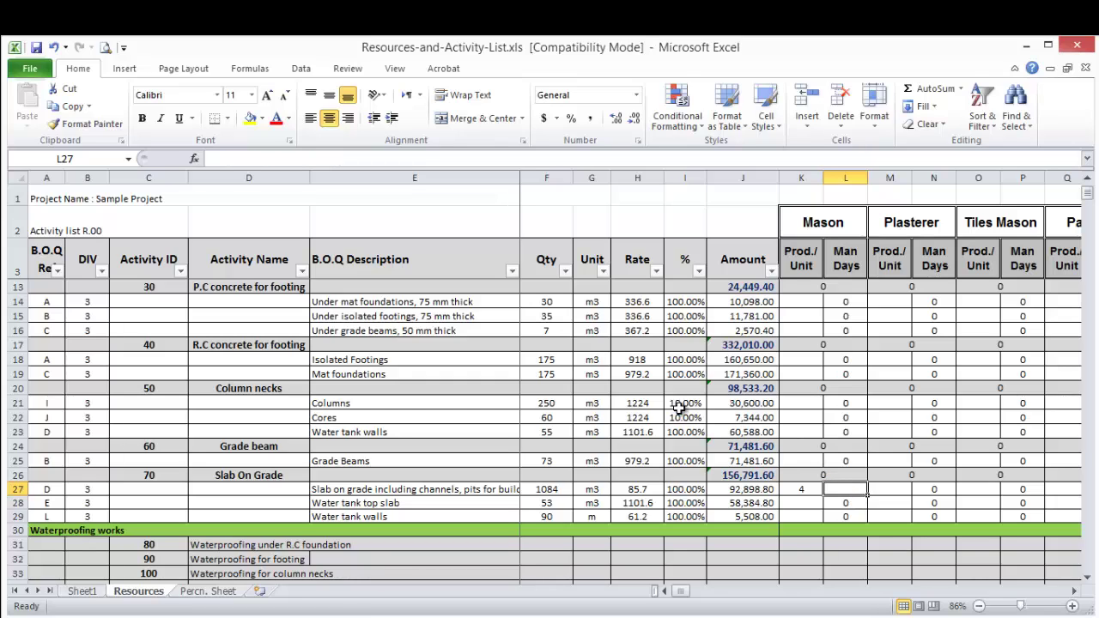
text(=)
key(Left)
key(Left)
key(Left)
key(Left)
key(Left)
key(Left)
text(/)
key(Left)
key(Return)
- Copy the L27 man-days formula and paste only the formula into the Grade Beams cell L25
click(848, 488)
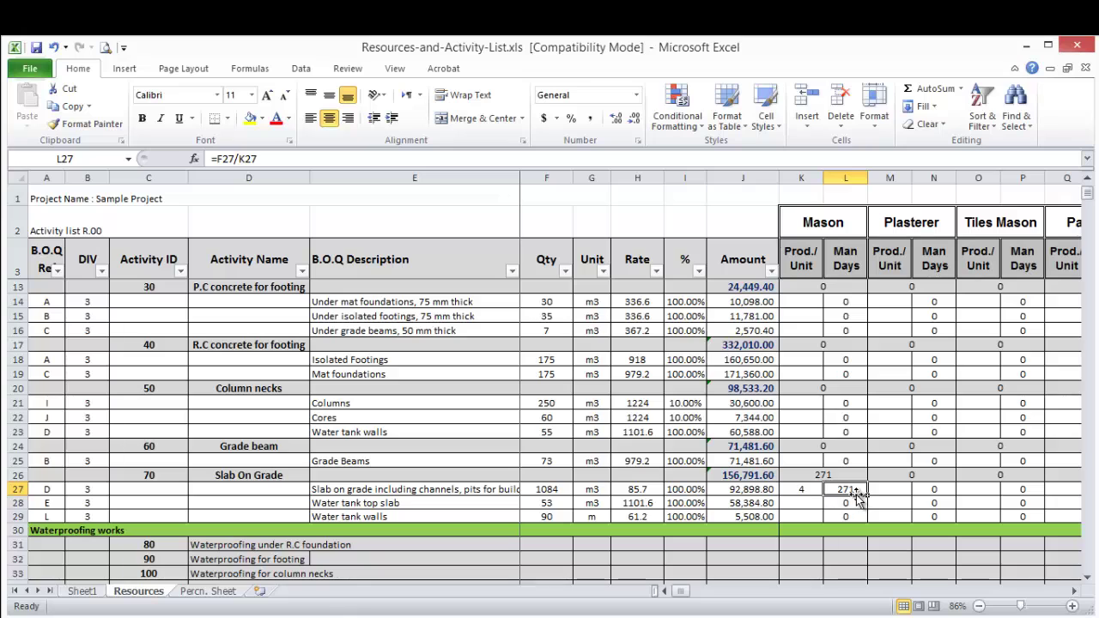
right_click(855, 491)
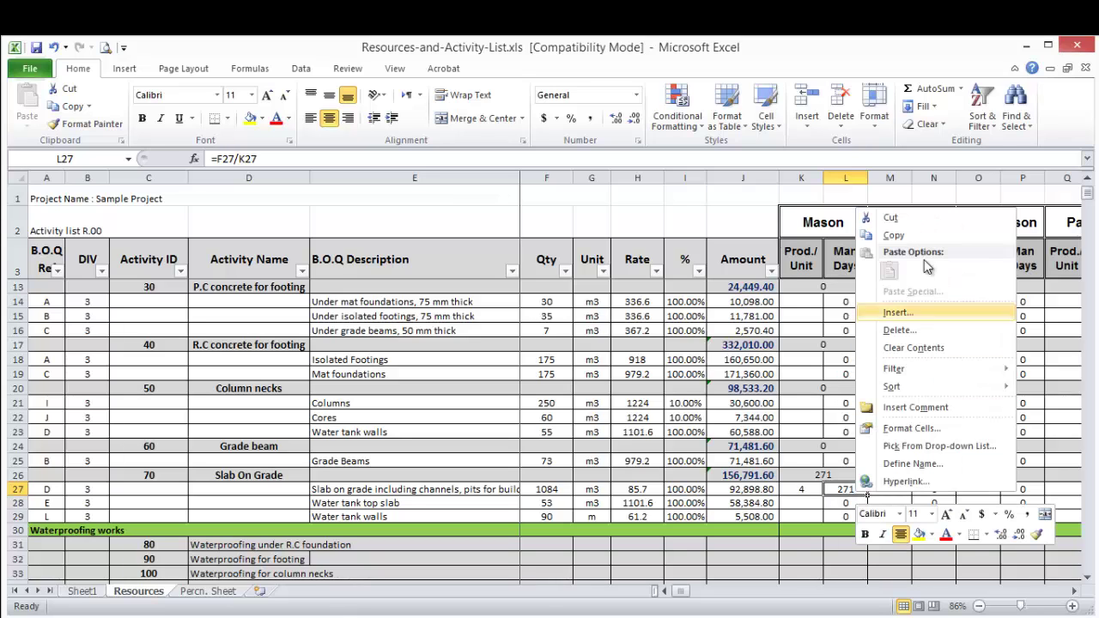
click(927, 236)
right_click(848, 461)
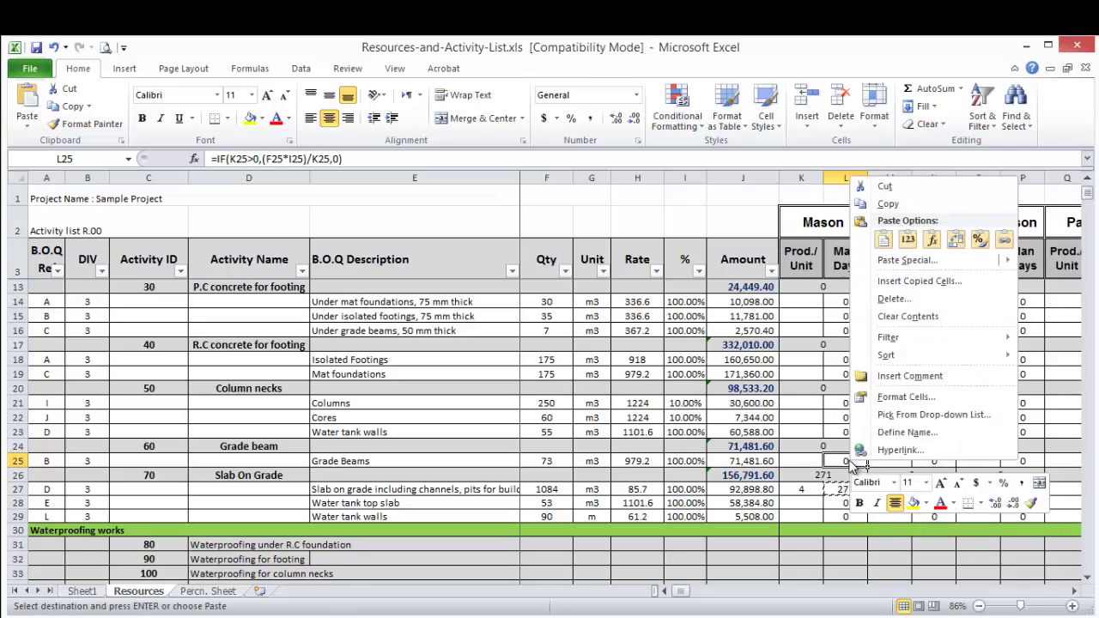
click(932, 239)
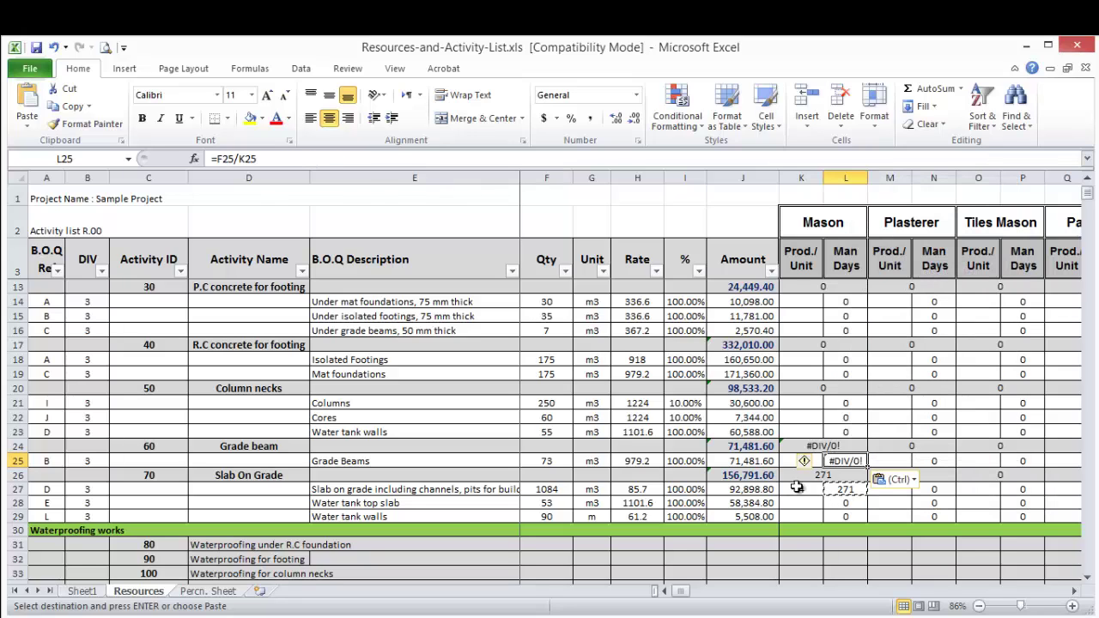
- Check the productivity cell K25 for Grade Beams and clear the pasted formula from L25
click(783, 461)
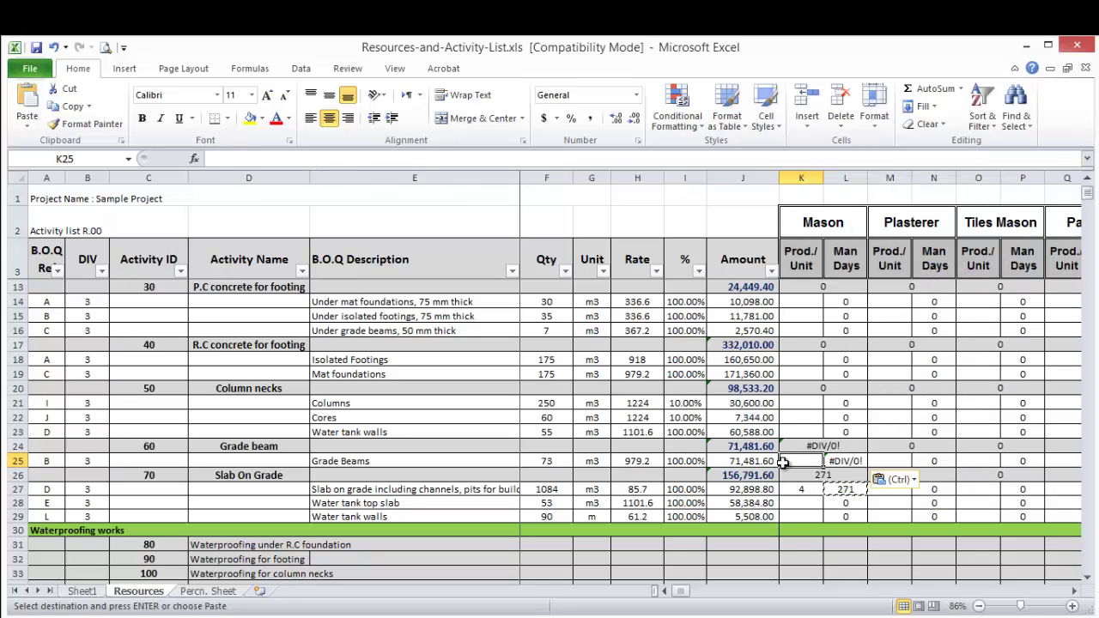
click(838, 460)
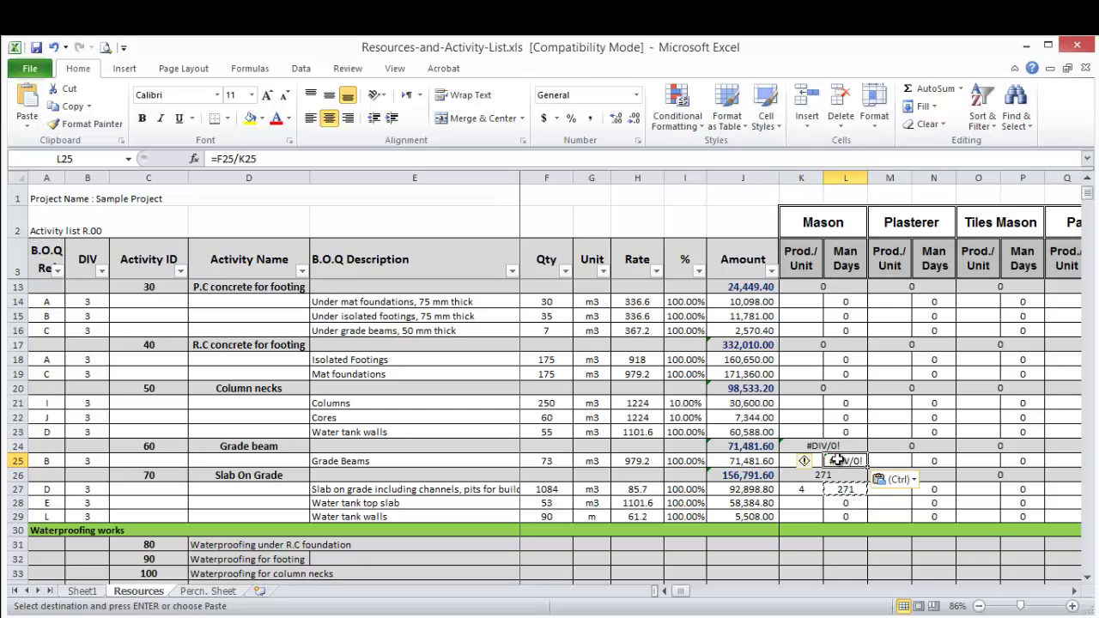
key(Delete)
- Wrap the L27 formula in a zero-productivity check so it reads =IF(K27>0,(F27/K27),0)
click(840, 489)
key(F2)
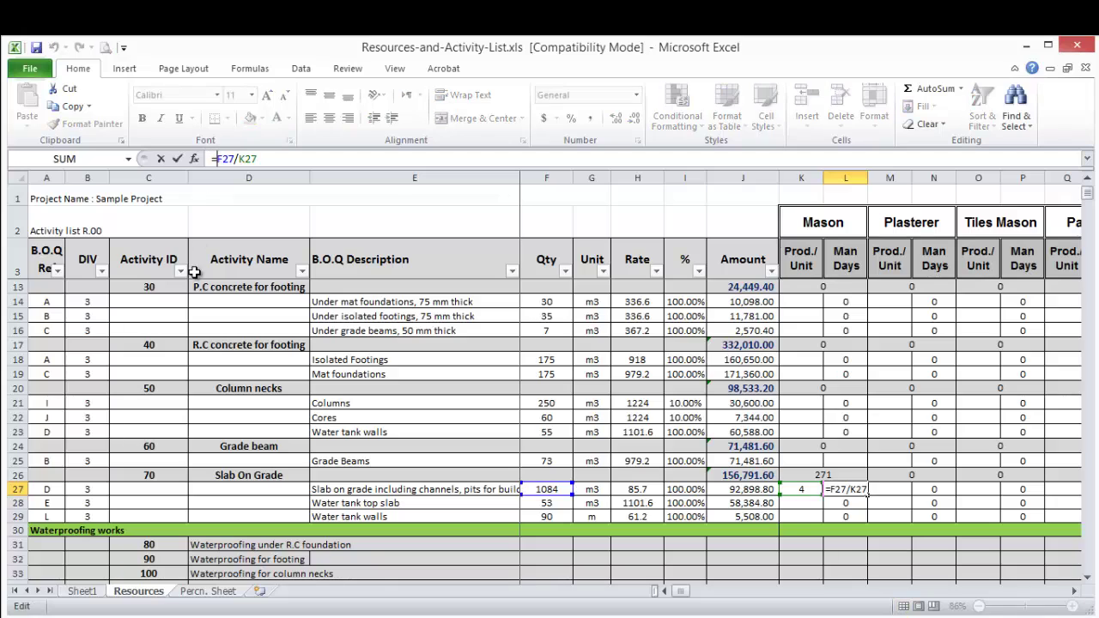
text(if()
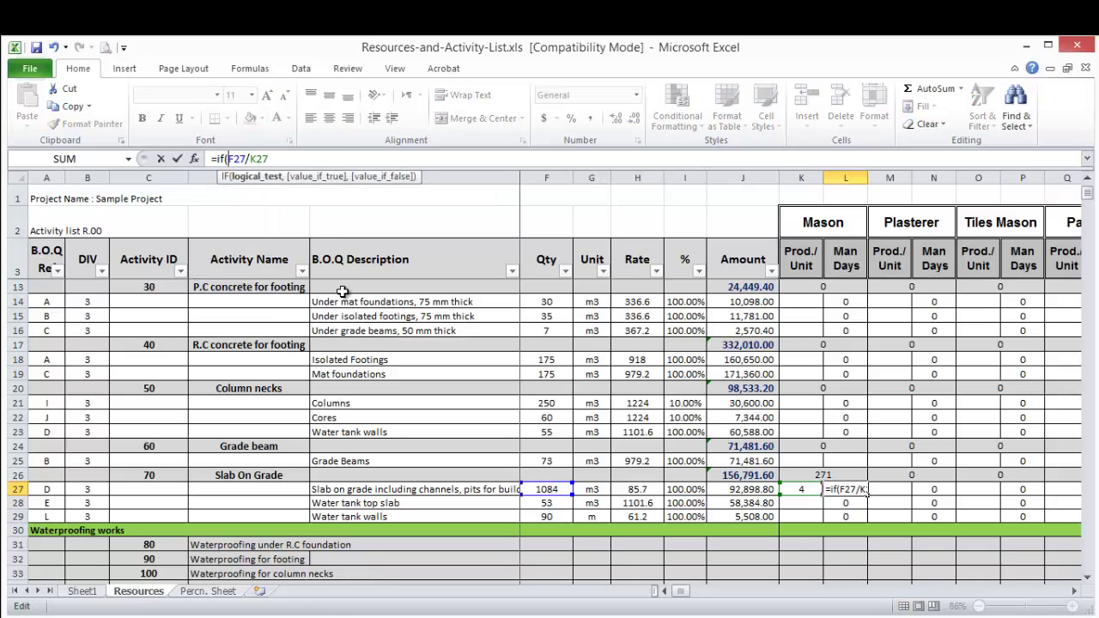
click(806, 490)
text(>)
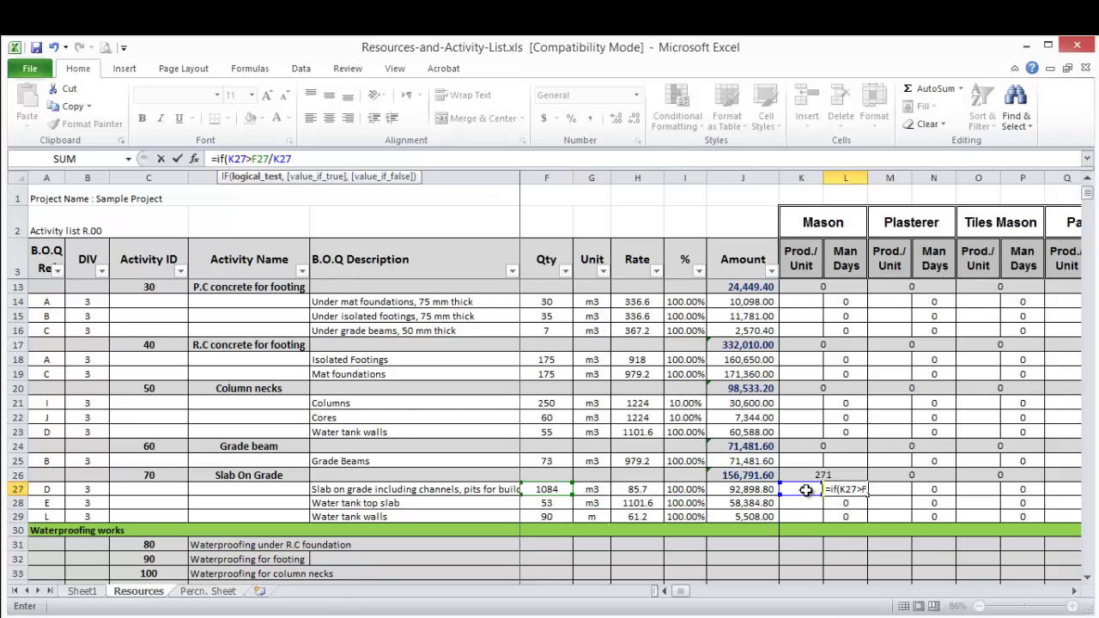
text(0,)
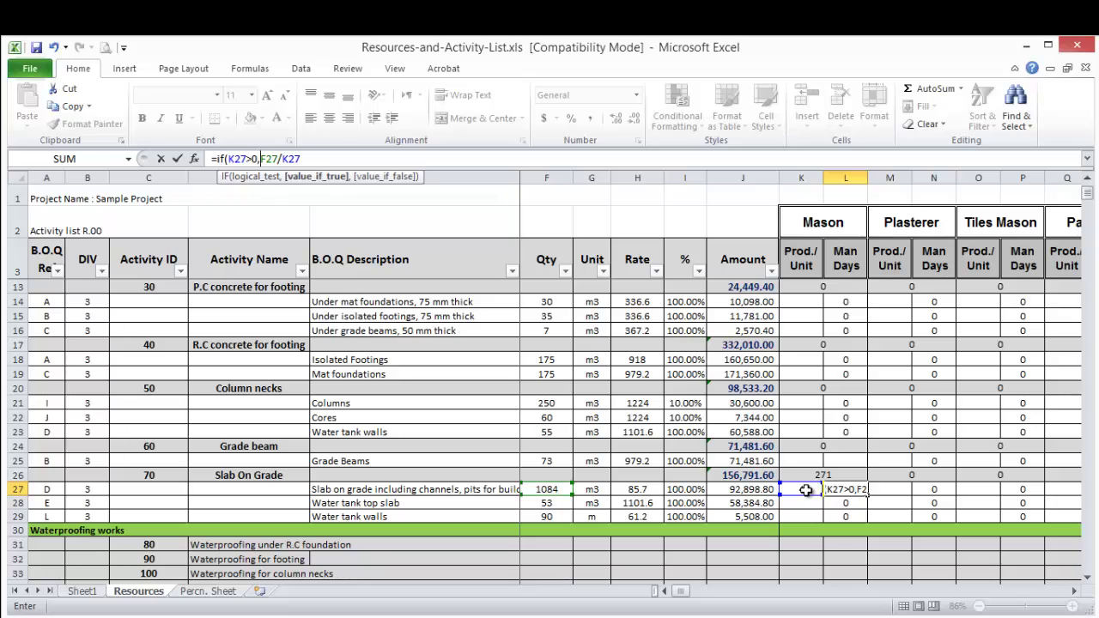
text(()
click(349, 156)
text())
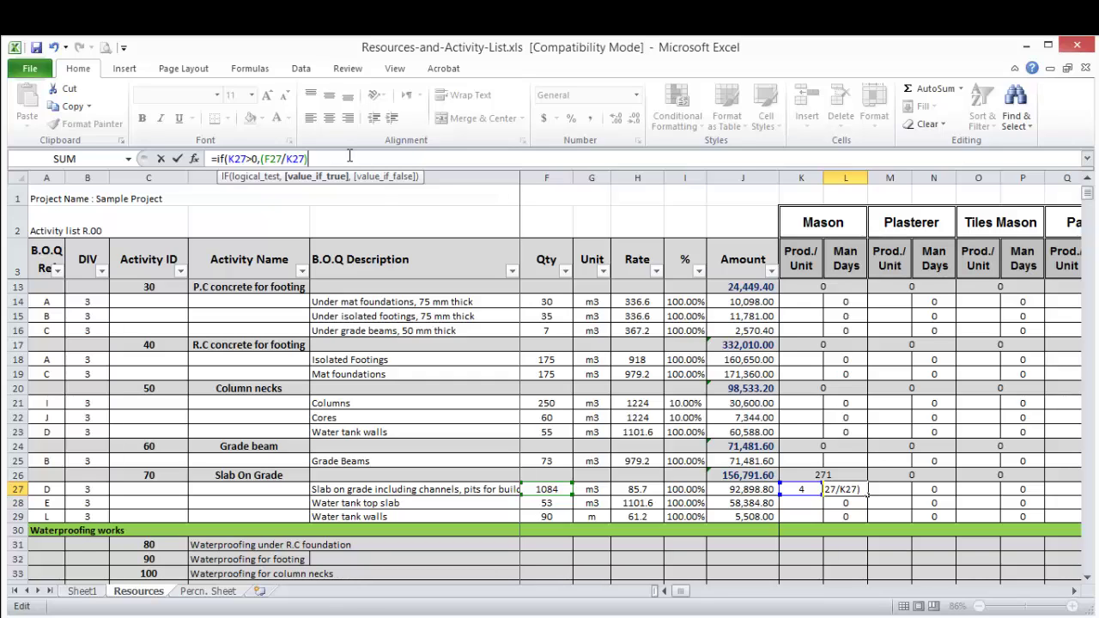
text(/K28,0)
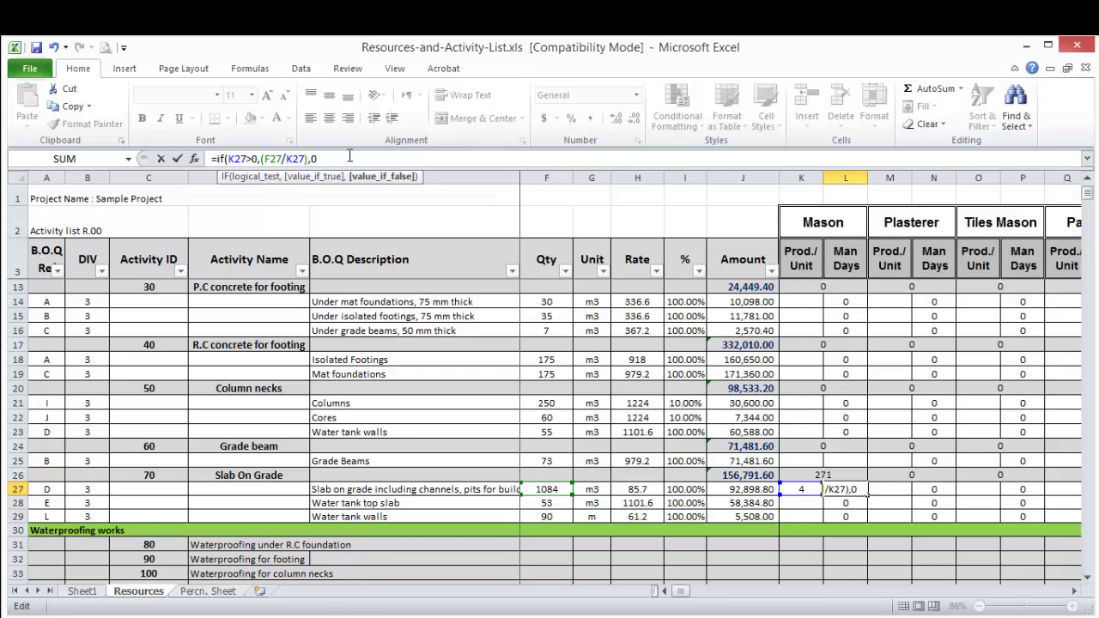
text())
key(Return)
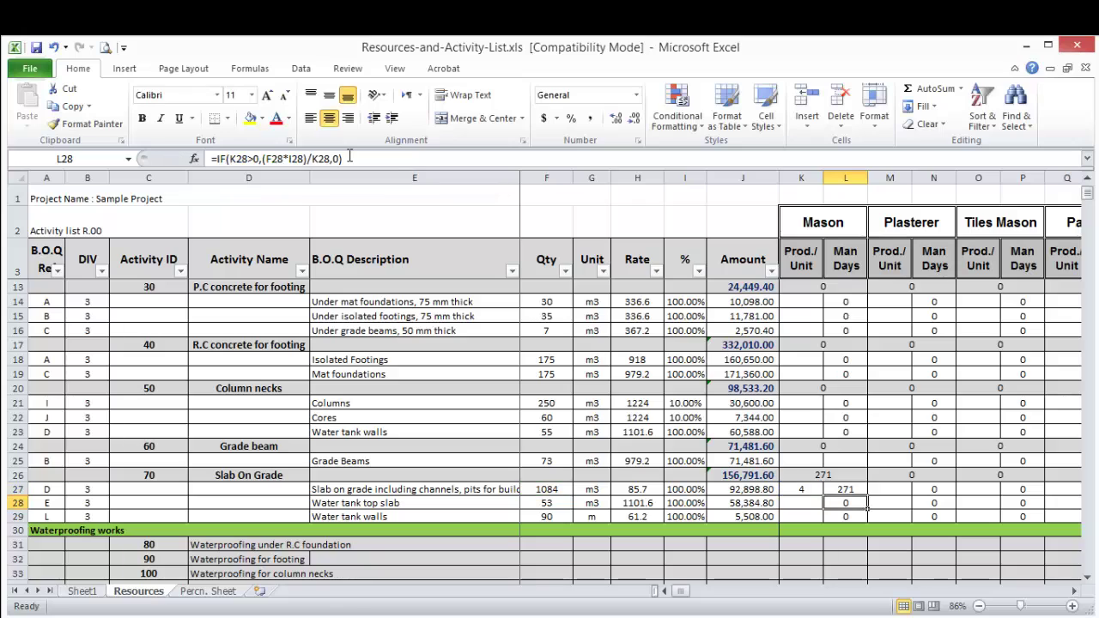
- Copy the conditional man-days formula from L27 into the Grade Beams cell L25 as formula only, and compare both cells
right_click(850, 488)
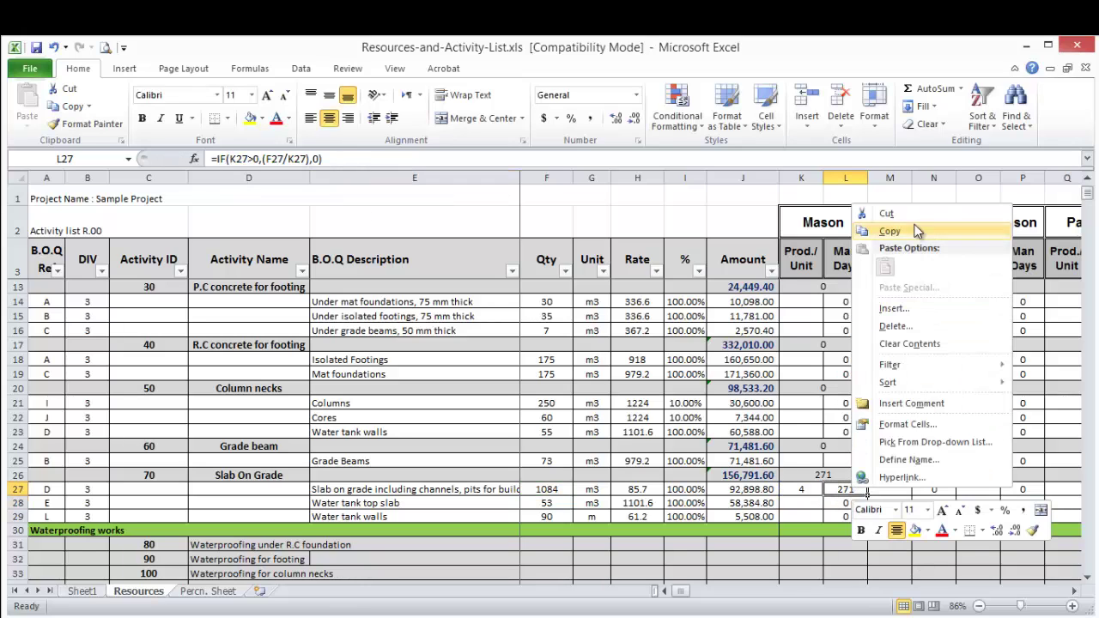
click(889, 231)
right_click(847, 461)
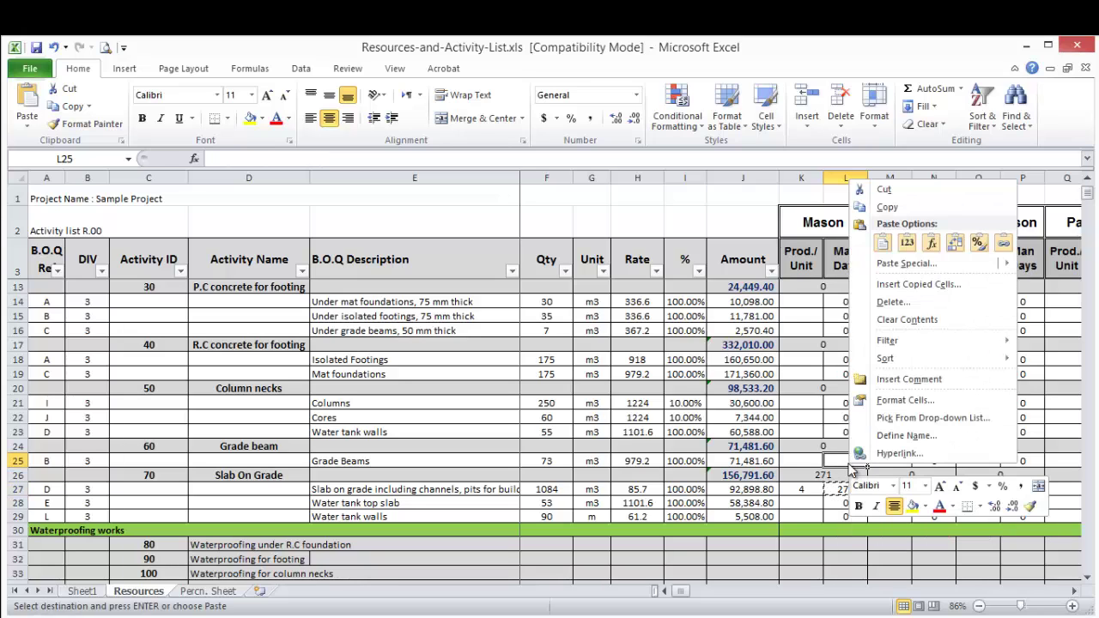
click(928, 247)
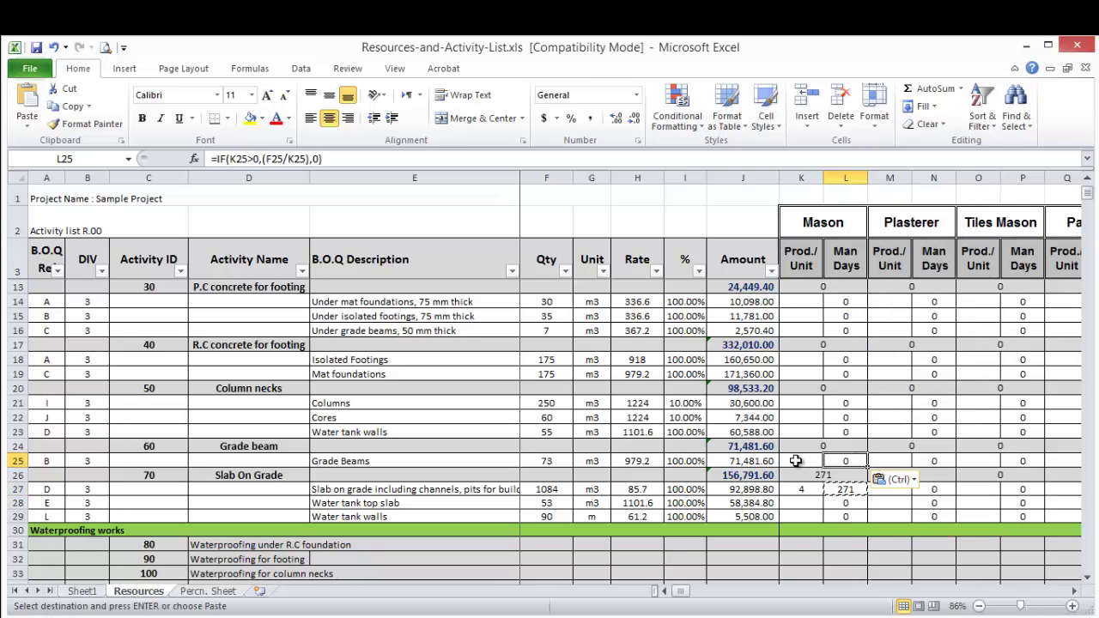
click(796, 461)
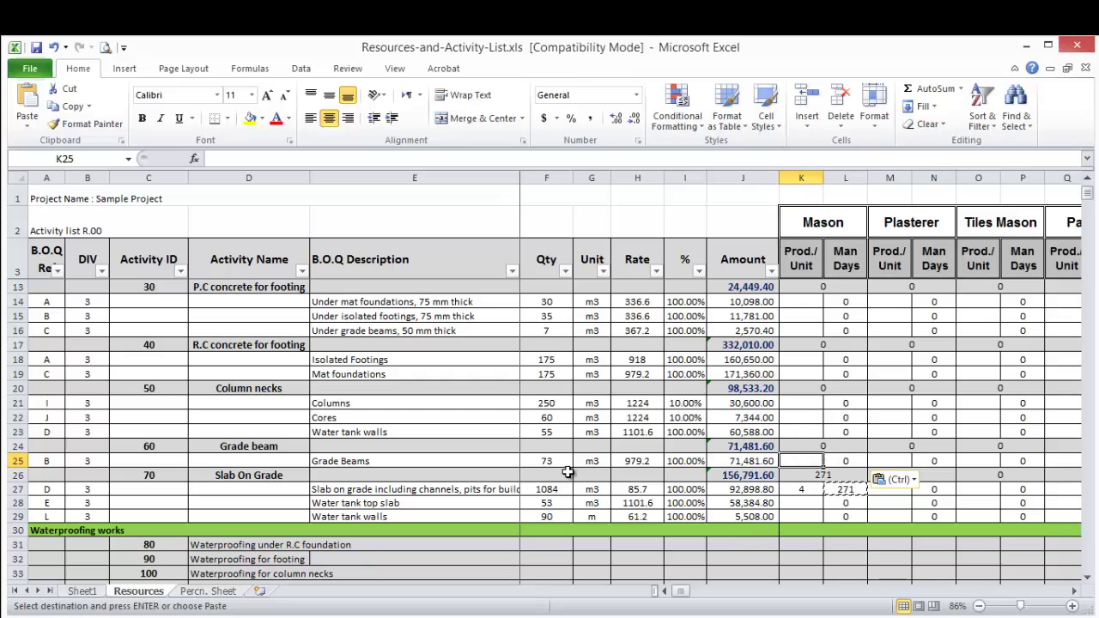
click(838, 460)
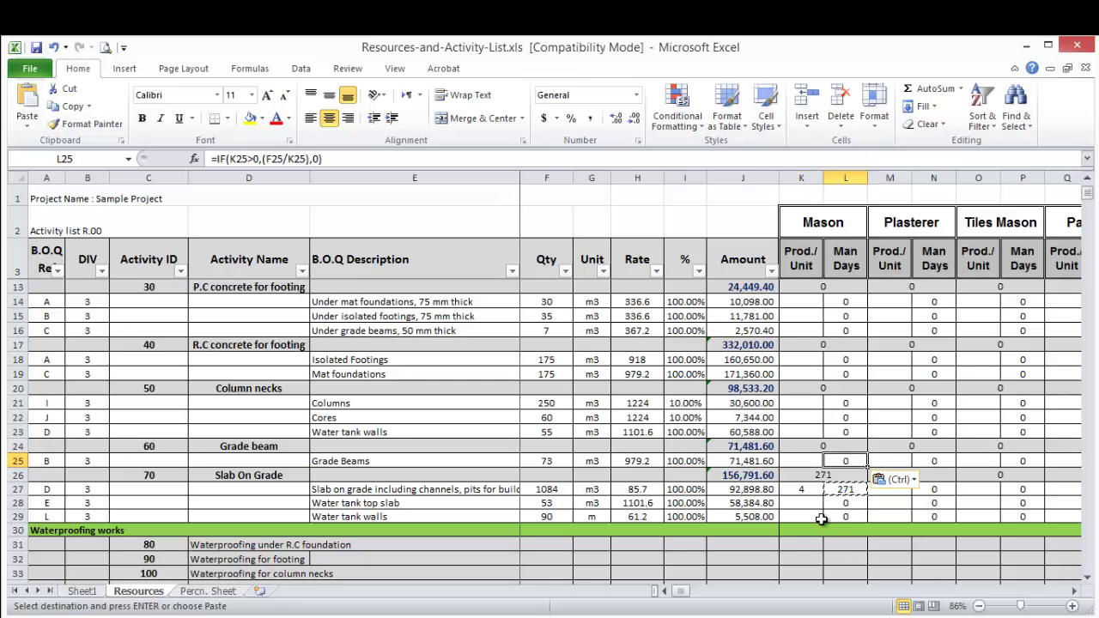
click(846, 489)
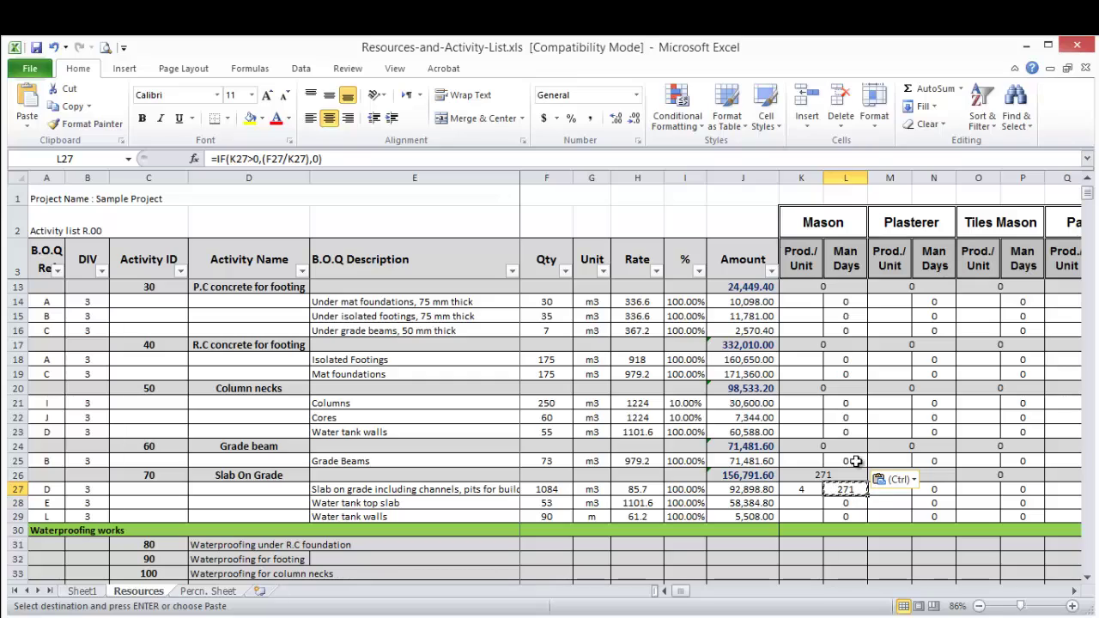
click(854, 460)
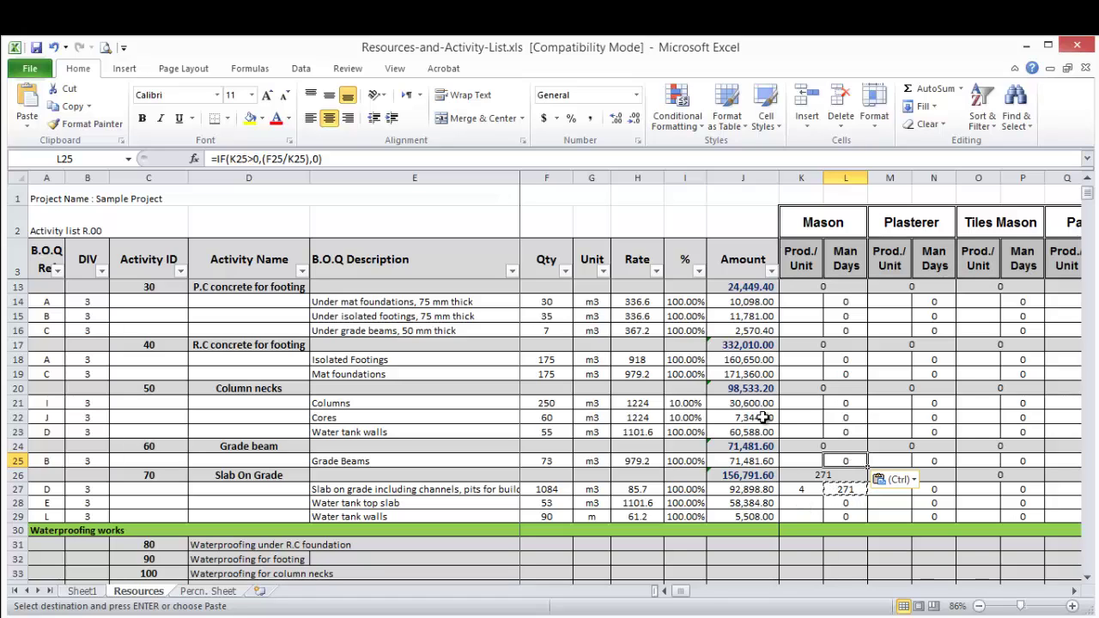
- Examine the percentage column I and the quantity and percentage of the Columns item under Column necks
click(683, 178)
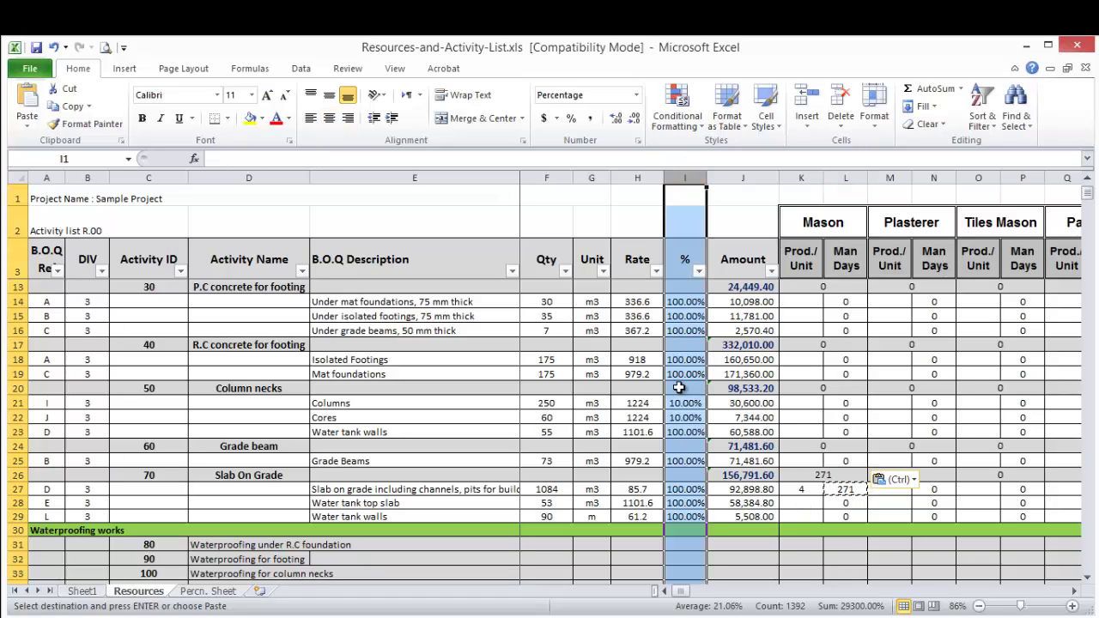
click(683, 502)
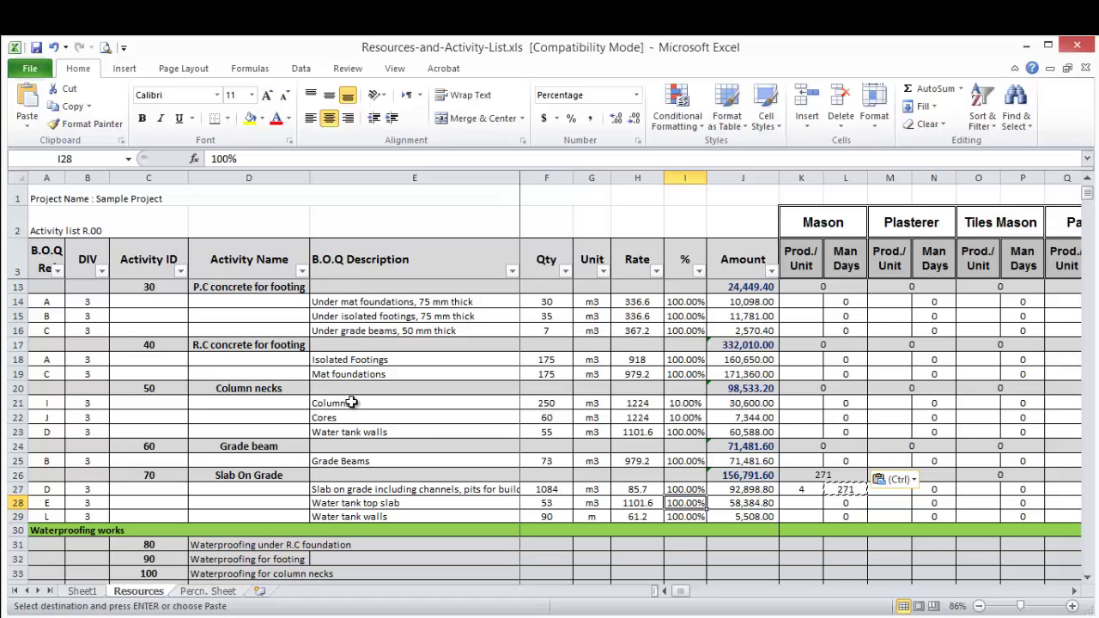
click(269, 389)
click(427, 401)
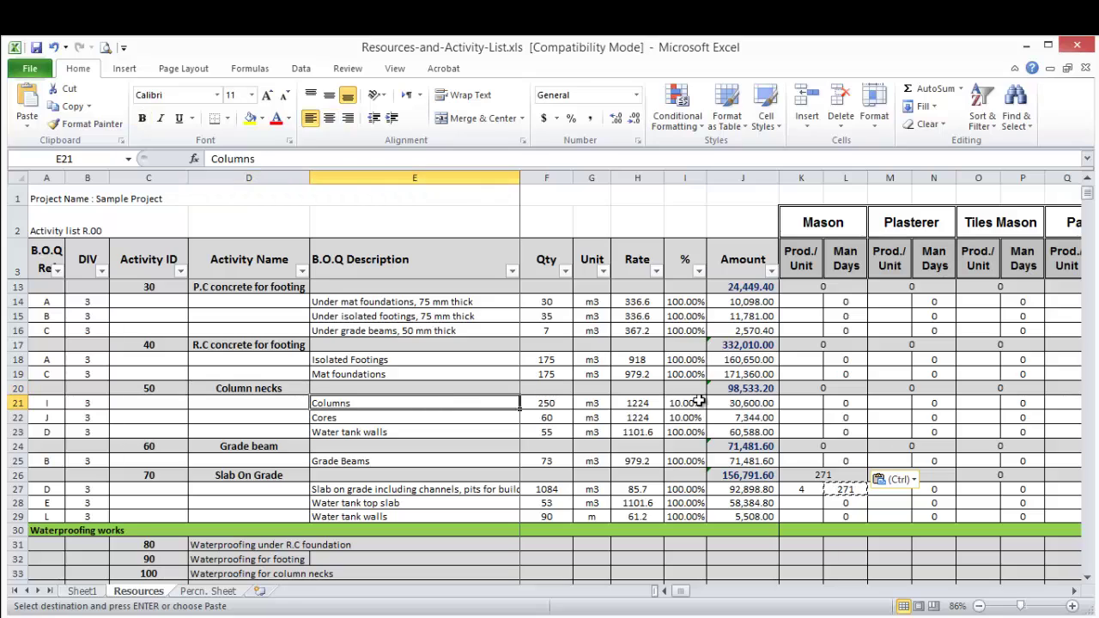
click(697, 403)
click(546, 407)
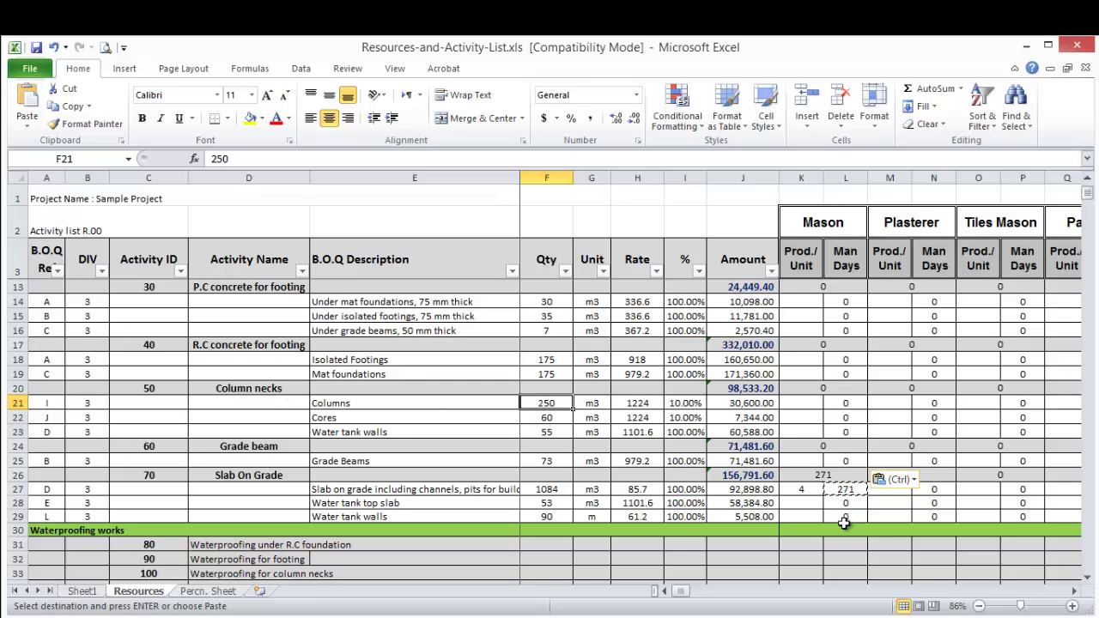
- Multiply the quantity by the percentage in the L27 man-days formula so it reads =IF(K27>0,(F27*I27/K27),0), and check the cell
click(845, 492)
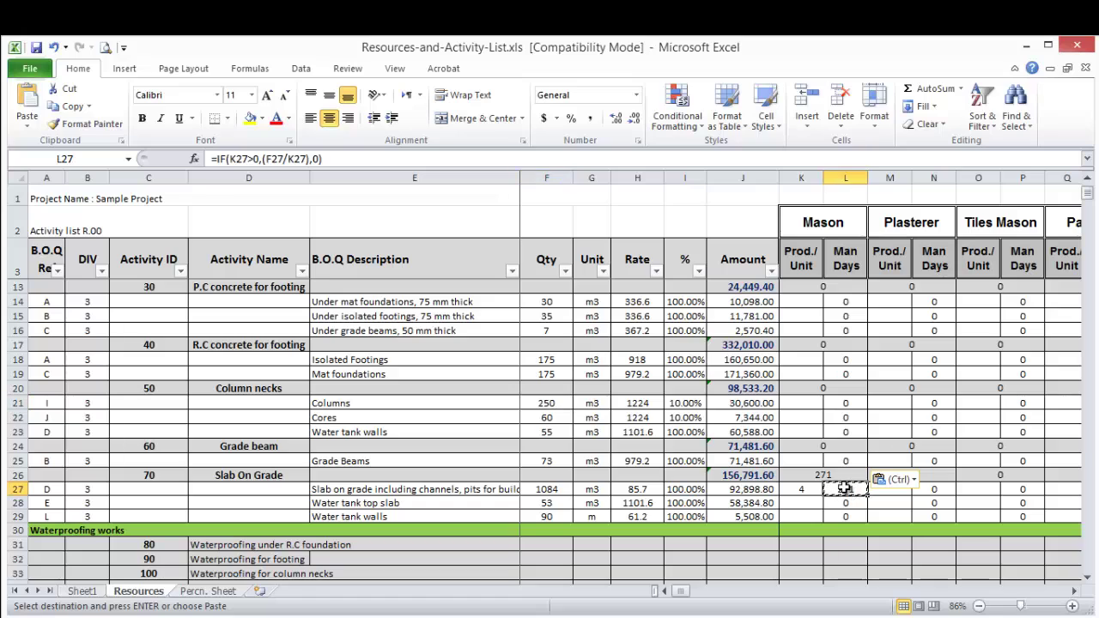
click(268, 162)
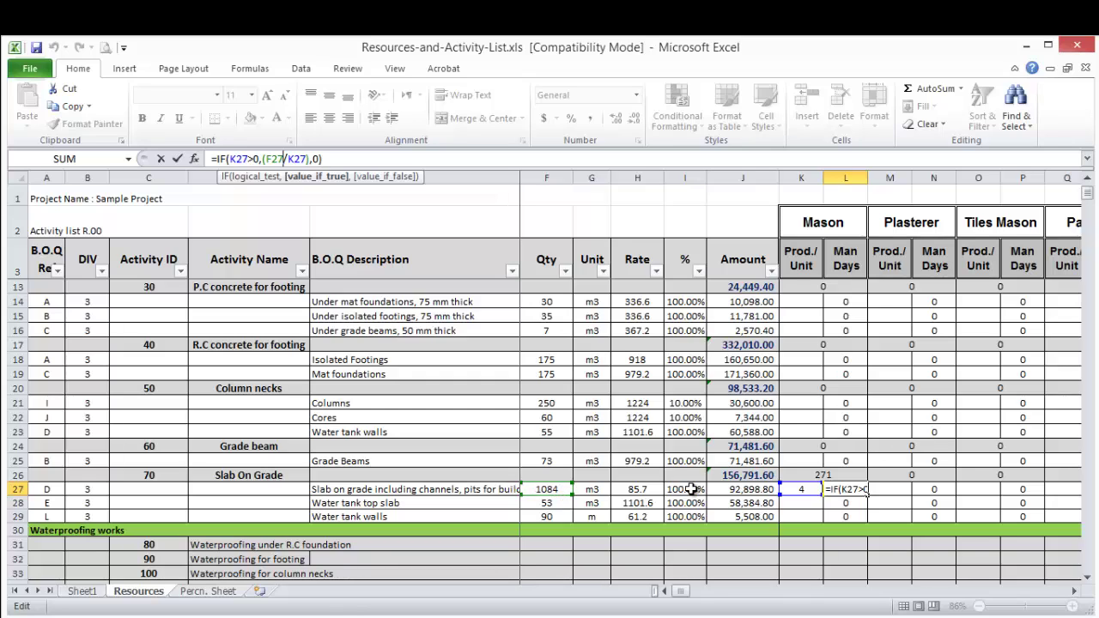
text(*)
click(691, 488)
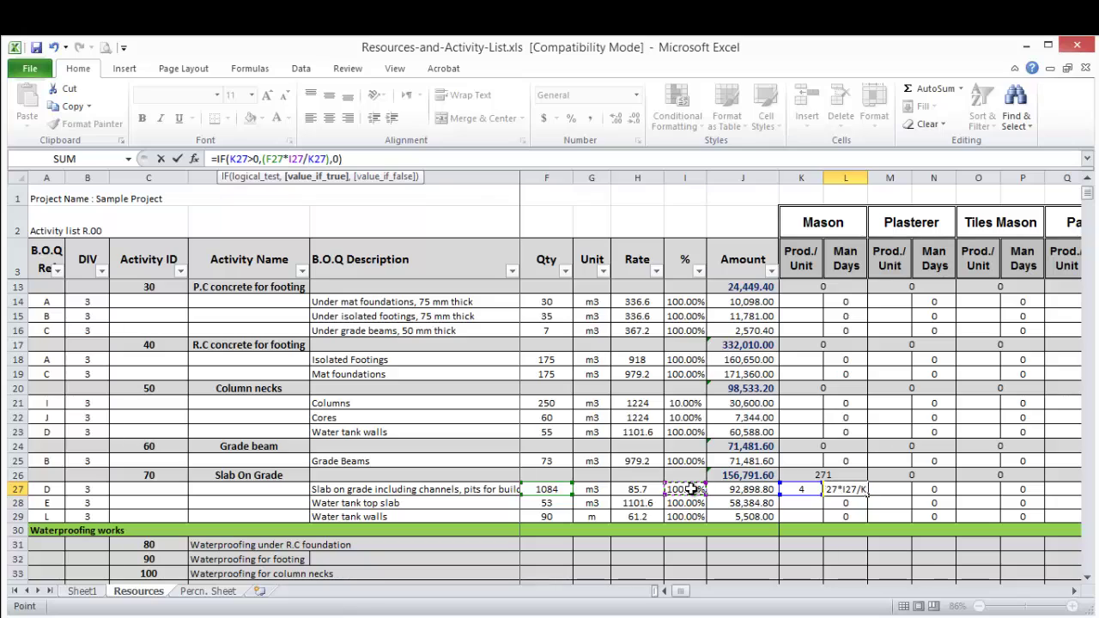
key(Return)
click(692, 488)
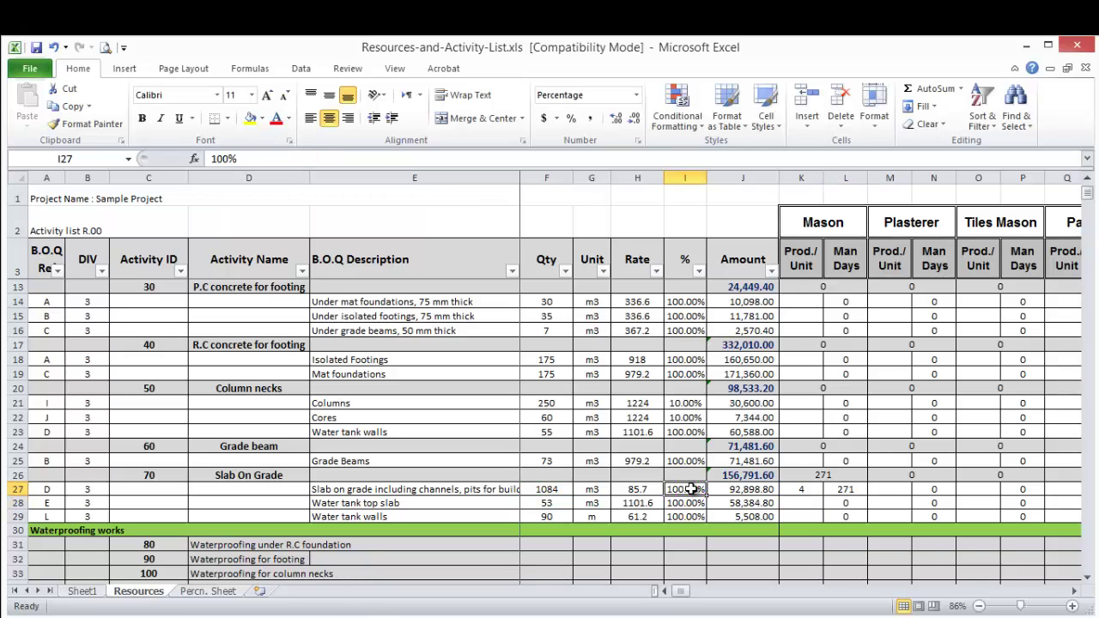
click(850, 491)
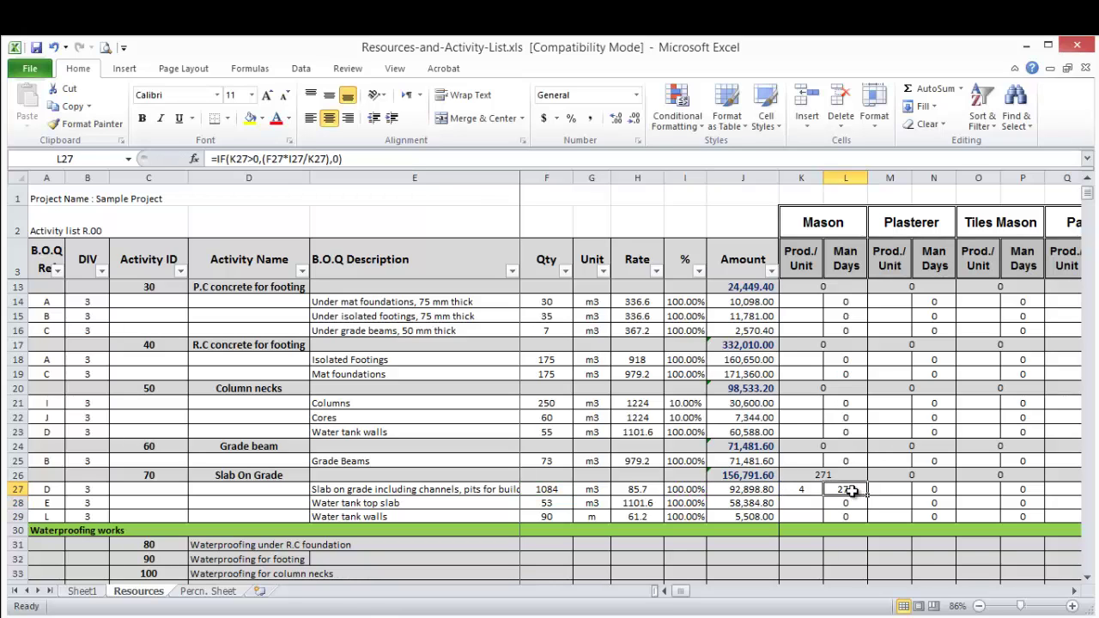
- Test the man-days formula by setting the slab on grade percentage in I27 to 50%, and restore it to 100%
click(685, 490)
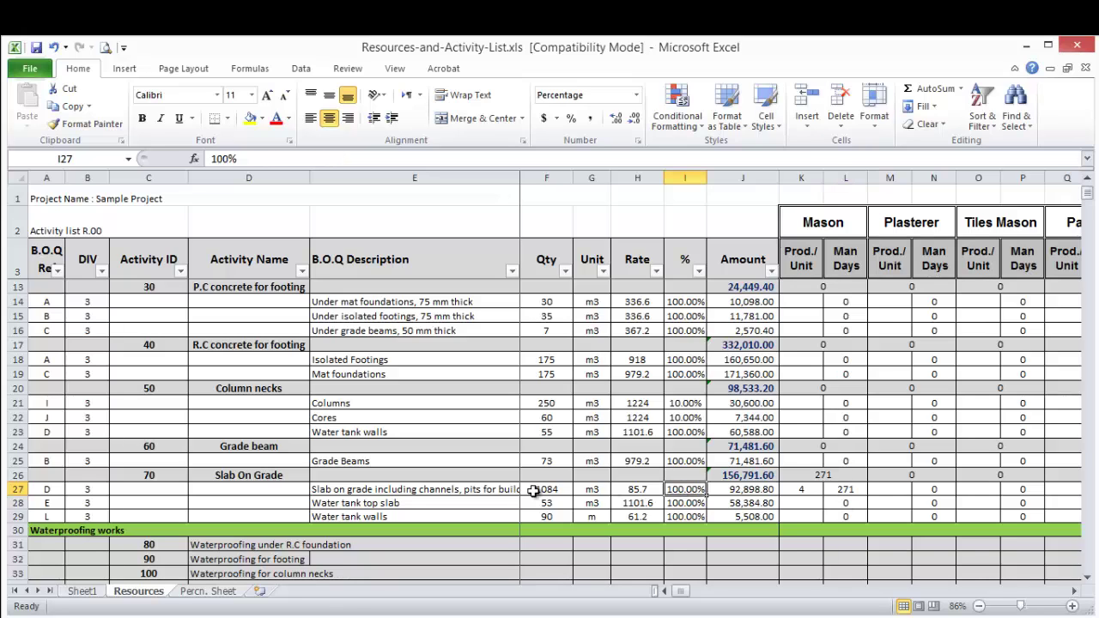
text(50)
key(Return)
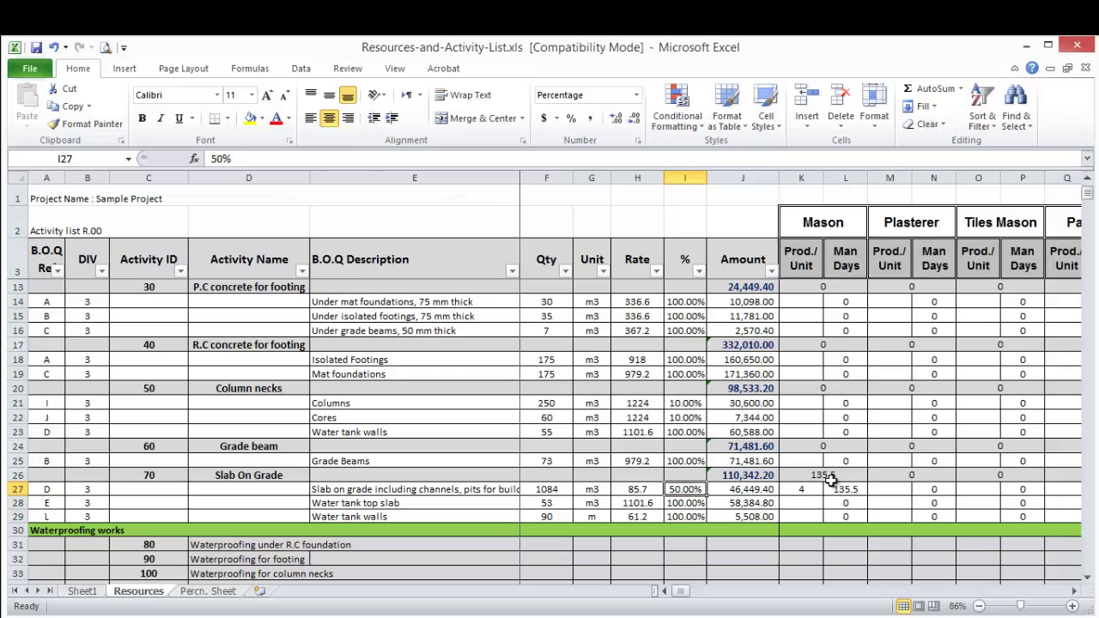
click(859, 491)
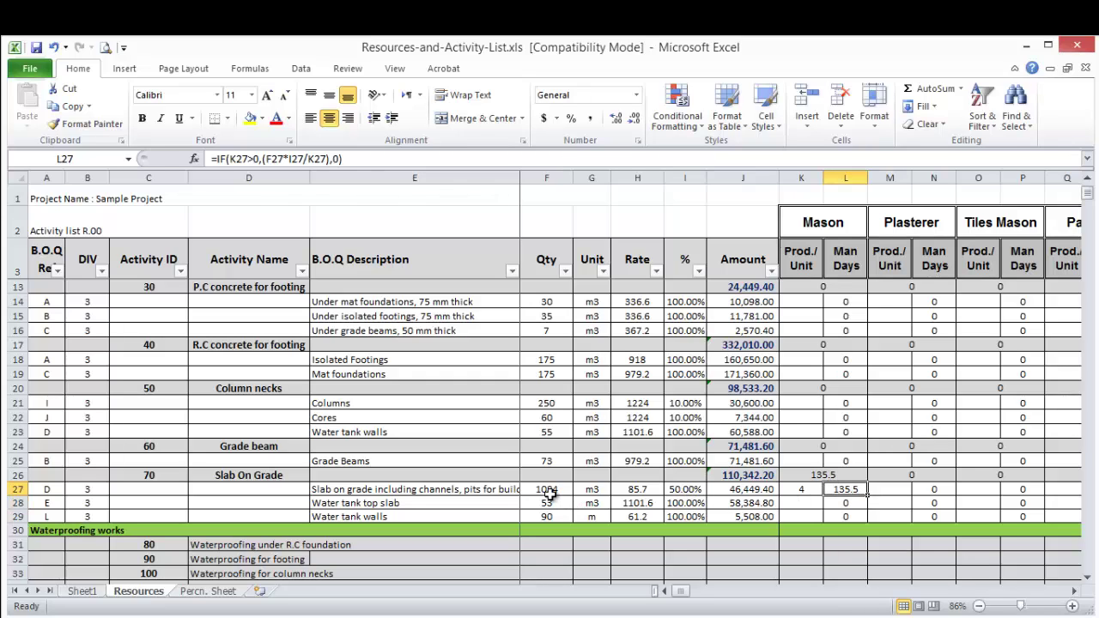
click(686, 491)
text(100)
key(Return)
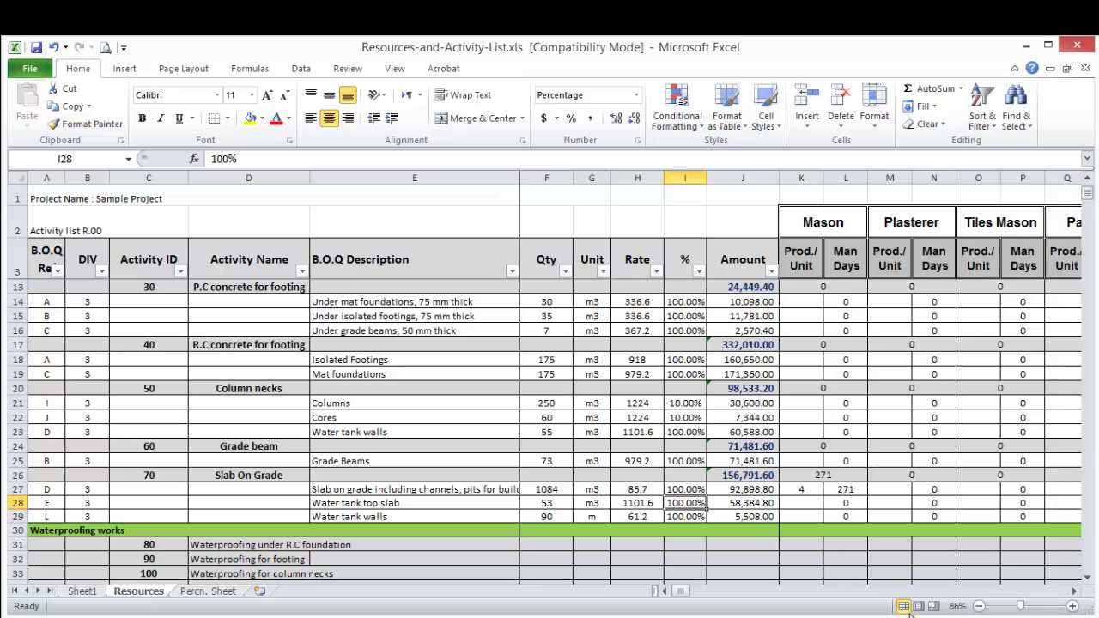
- Review the Mason productivity in K27, the man-days in L27 and the Slab On Grade subtotal in row 26
click(1074, 591)
click(1074, 591)
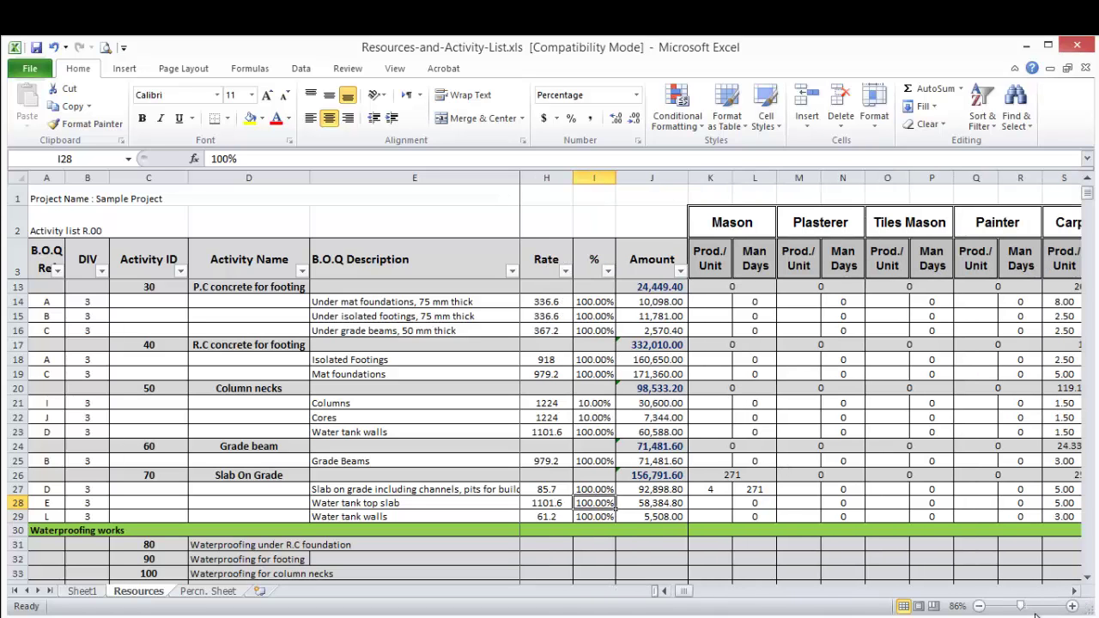
click(714, 502)
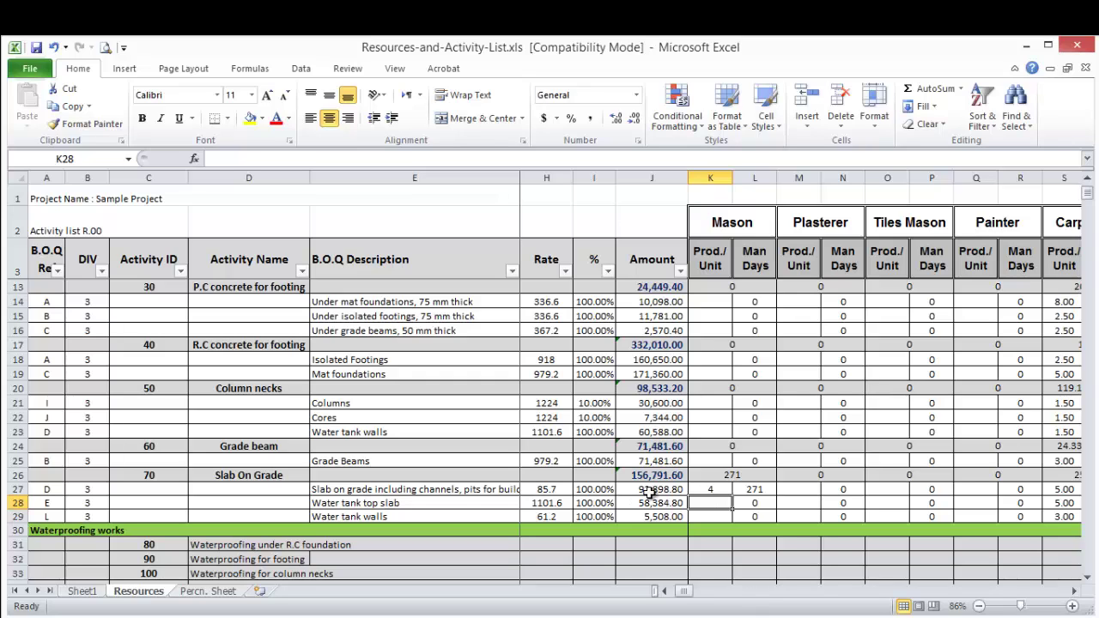
click(723, 490)
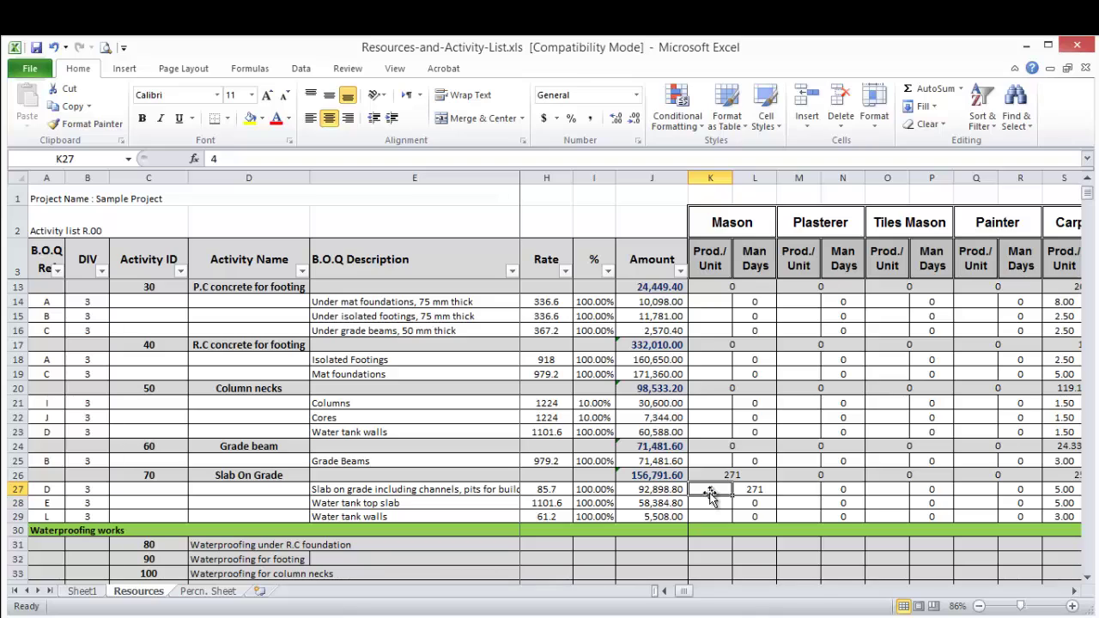
click(758, 488)
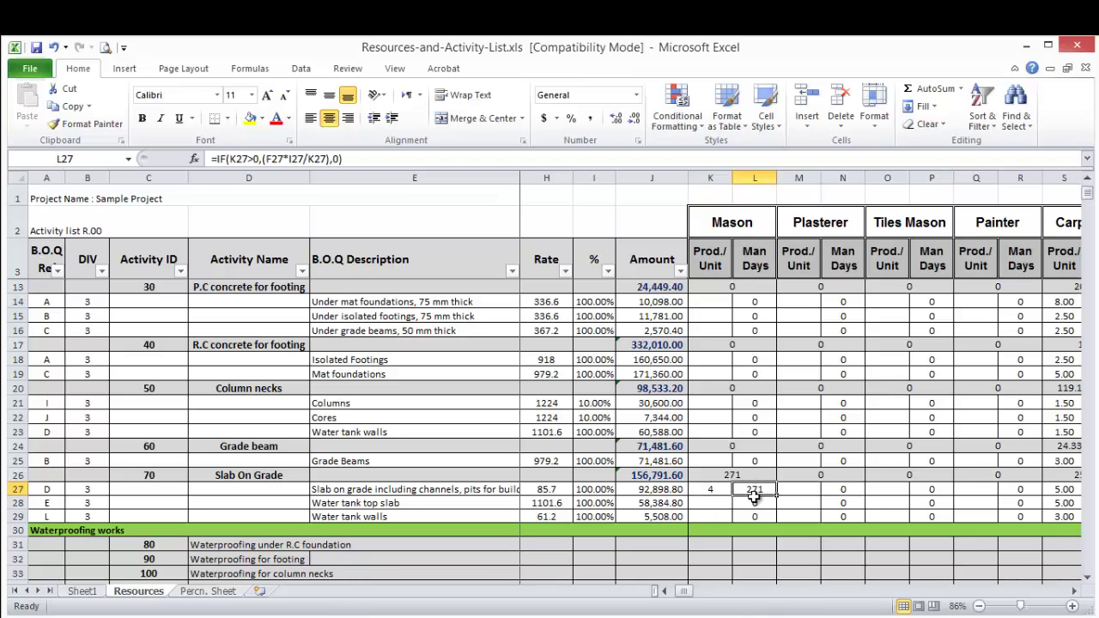
click(736, 474)
click(751, 488)
- Look through the Mason productivity and man-days of the Masonry Works items, and return to the start of the activity list
scroll(789, 472, up, 3)
scroll(789, 471, down, 13)
scroll(789, 471, down, 14)
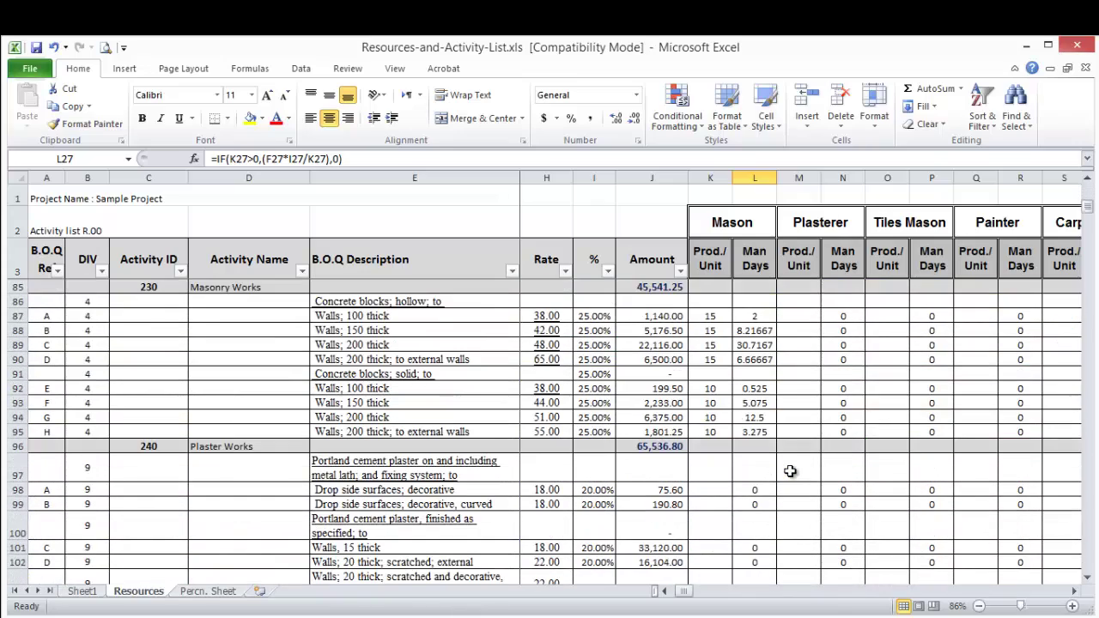
scroll(768, 442, up, 3)
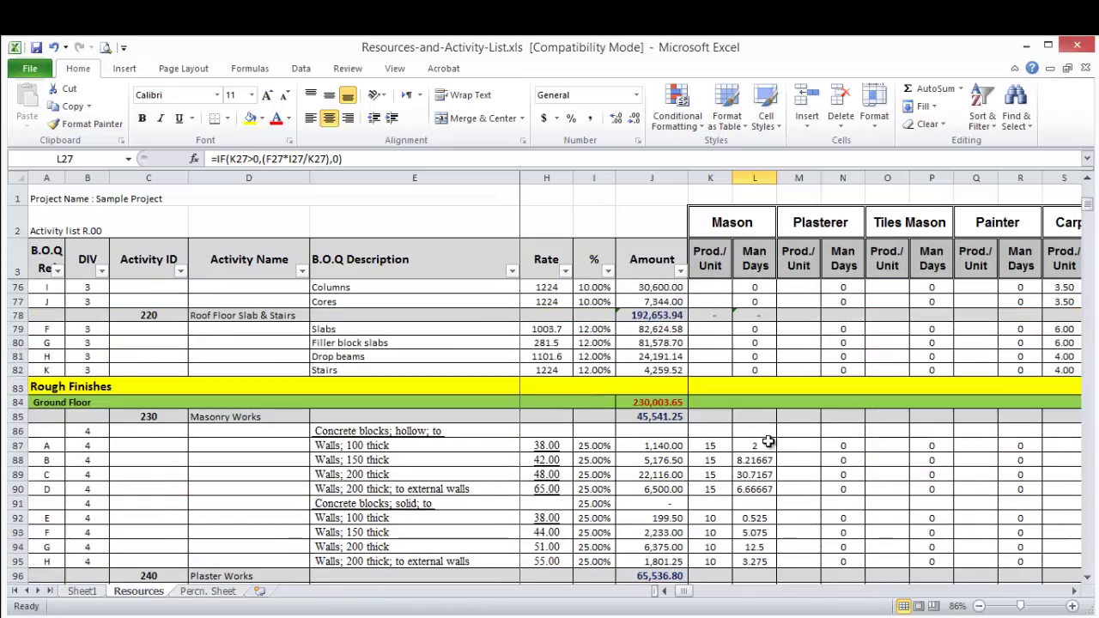
scroll(799, 464, up, 4)
scroll(832, 473, up, 20)
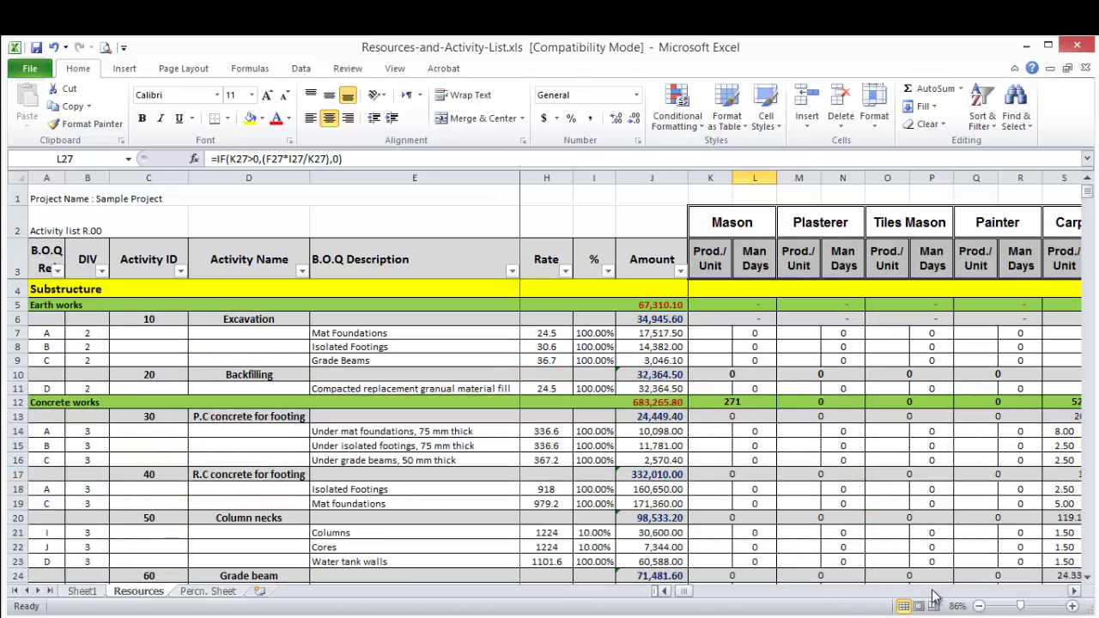
- Examine the Labor/Helper man-days subtotal for Backfilling in Y10, and return to the quantity and rate columns
click(1074, 592)
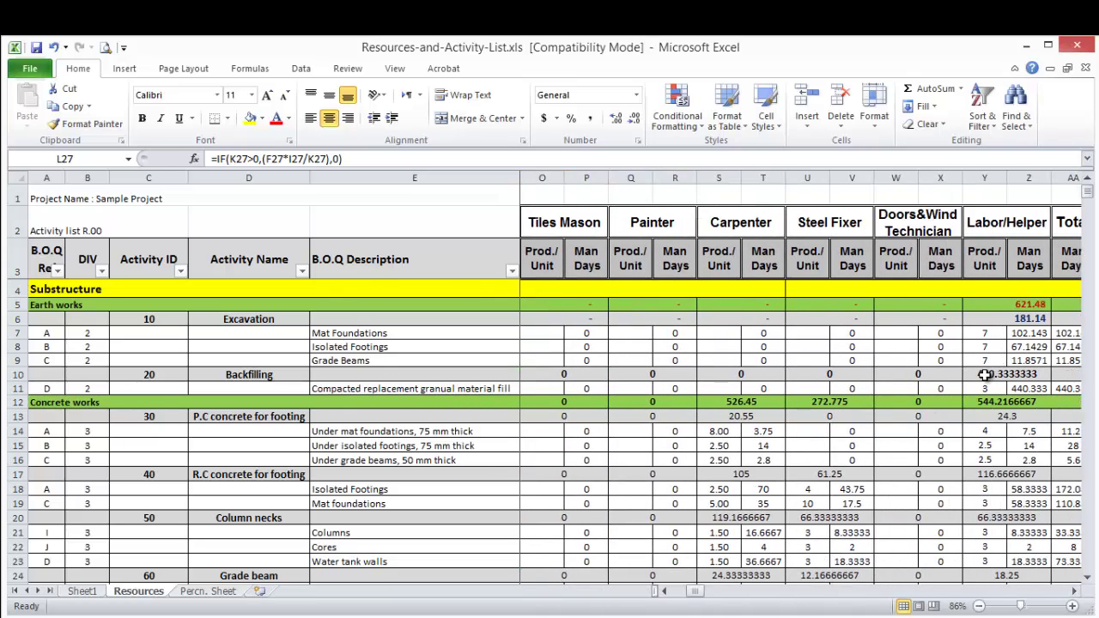
click(984, 375)
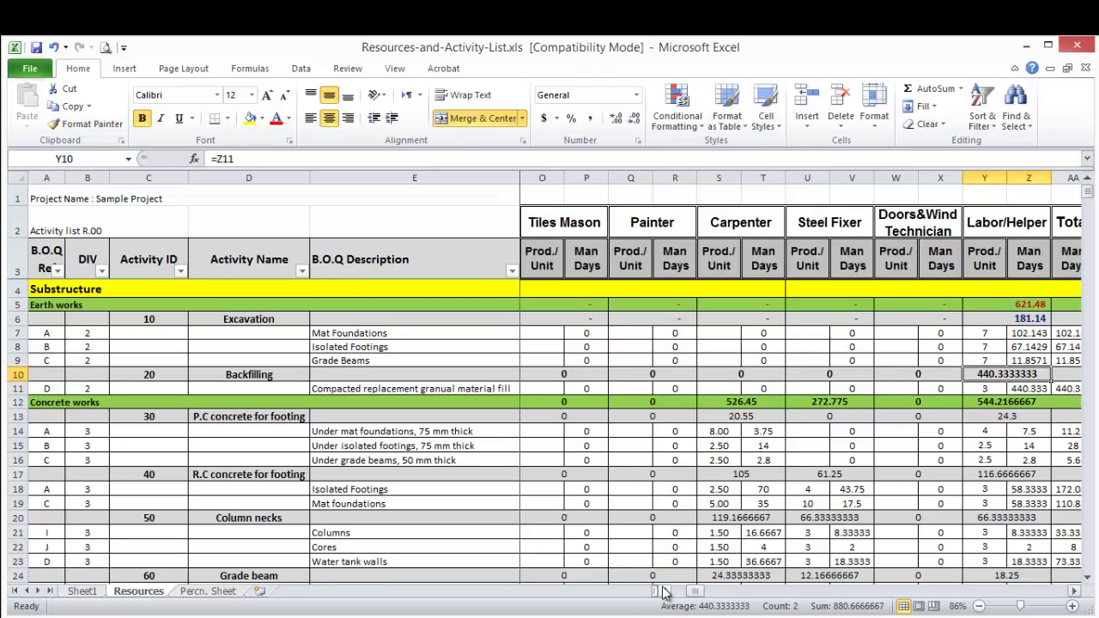
drag(664, 592, 665, 592)
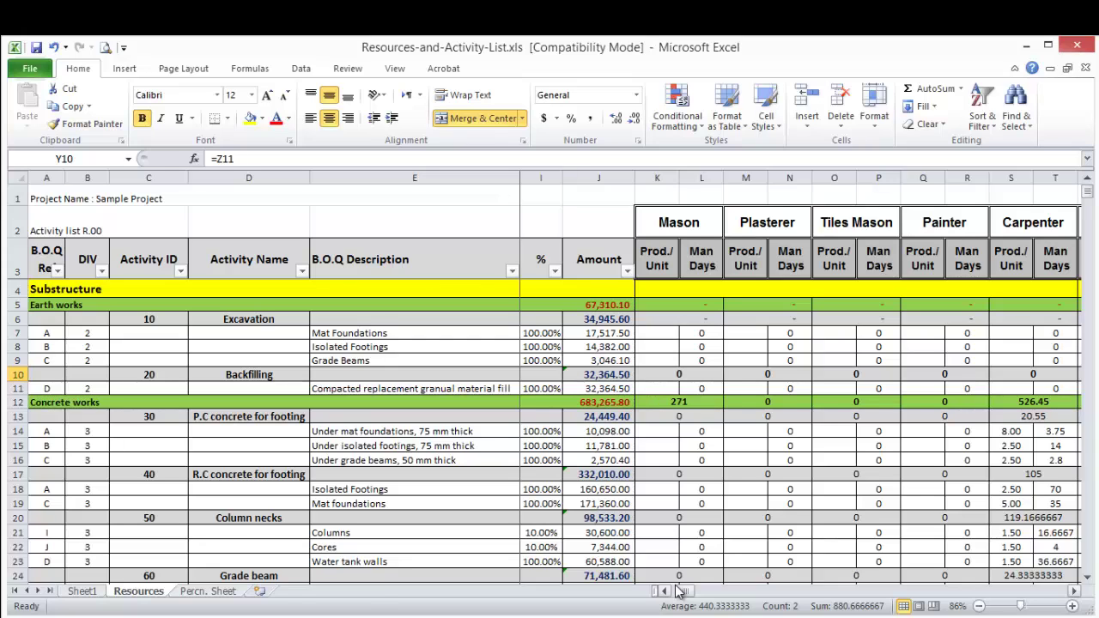
click(665, 591)
click(665, 592)
click(665, 592)
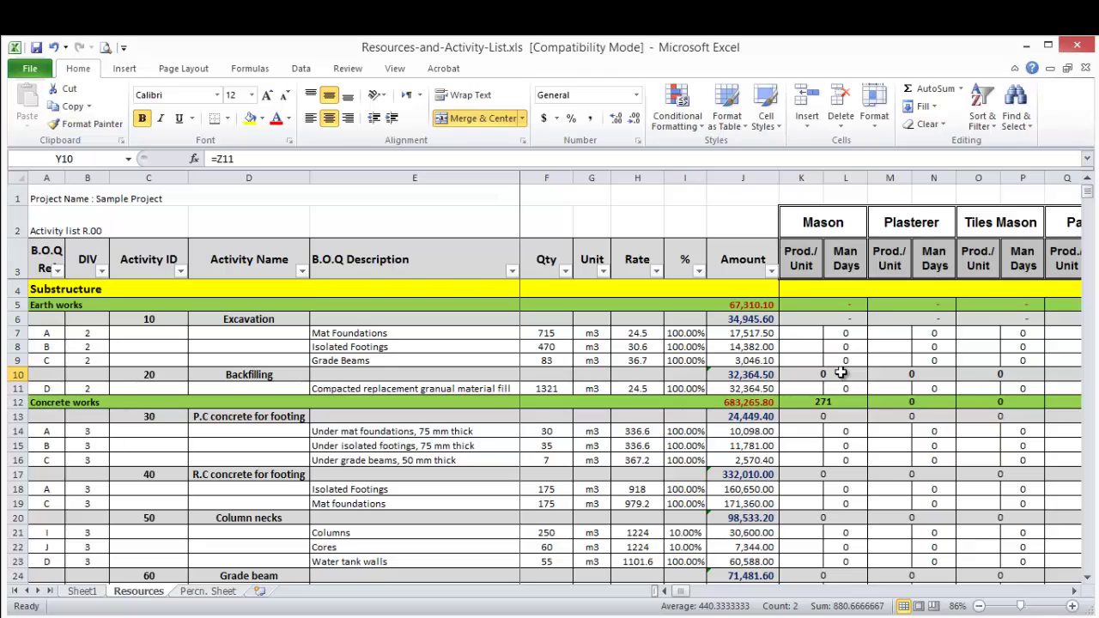
- Check the Carpenter productivity values in S14 to S16 for the three P.C concrete for footing items
drag(681, 591, 704, 593)
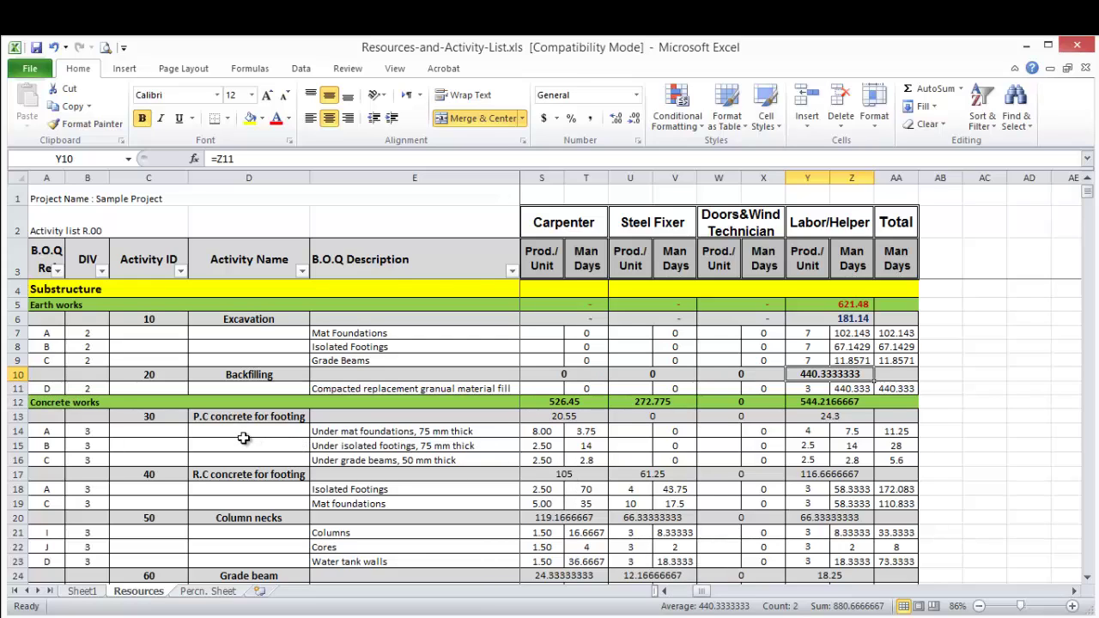
click(545, 434)
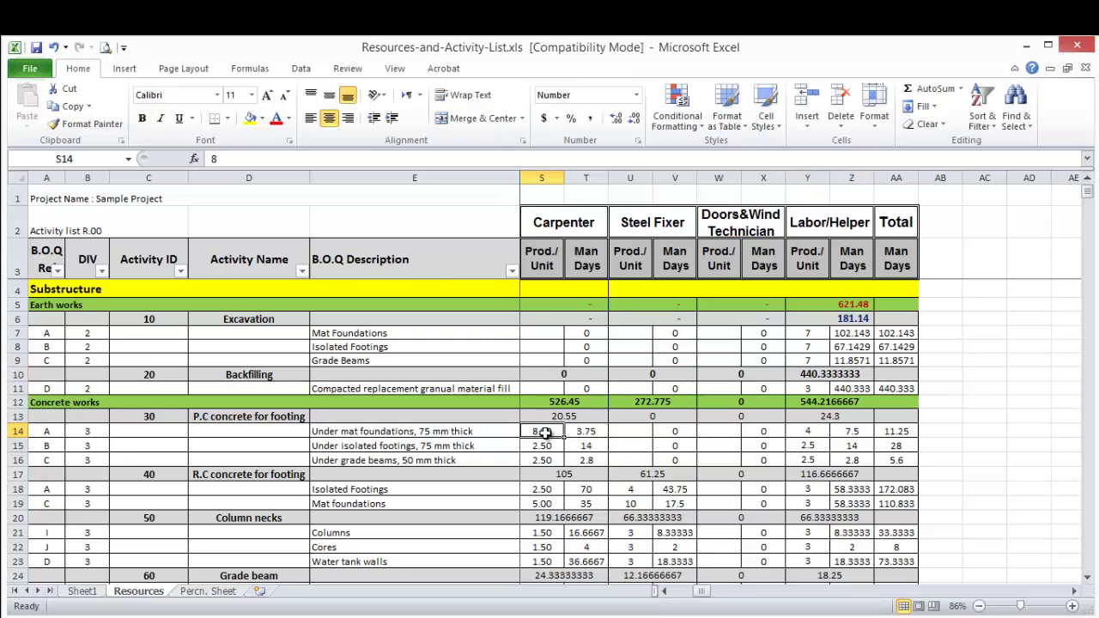
click(667, 592)
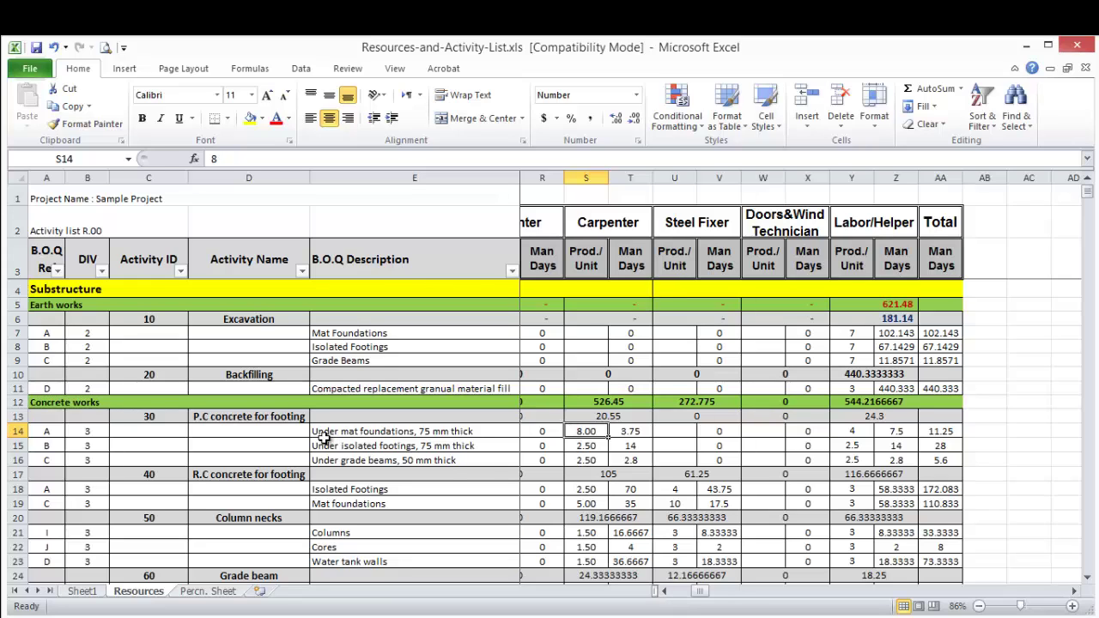
click(585, 445)
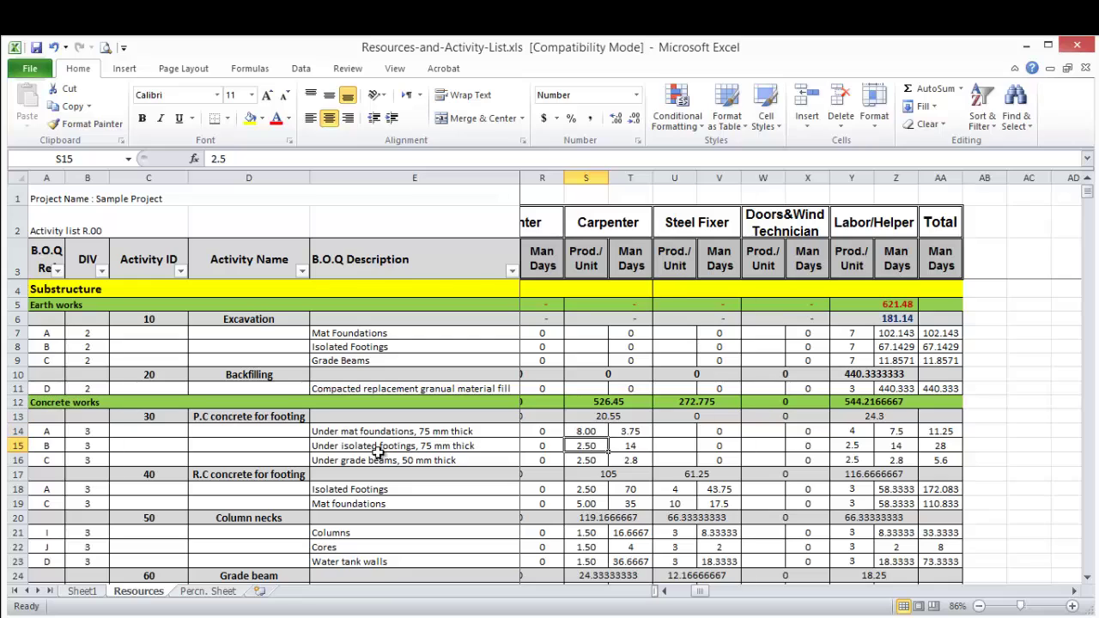
click(585, 461)
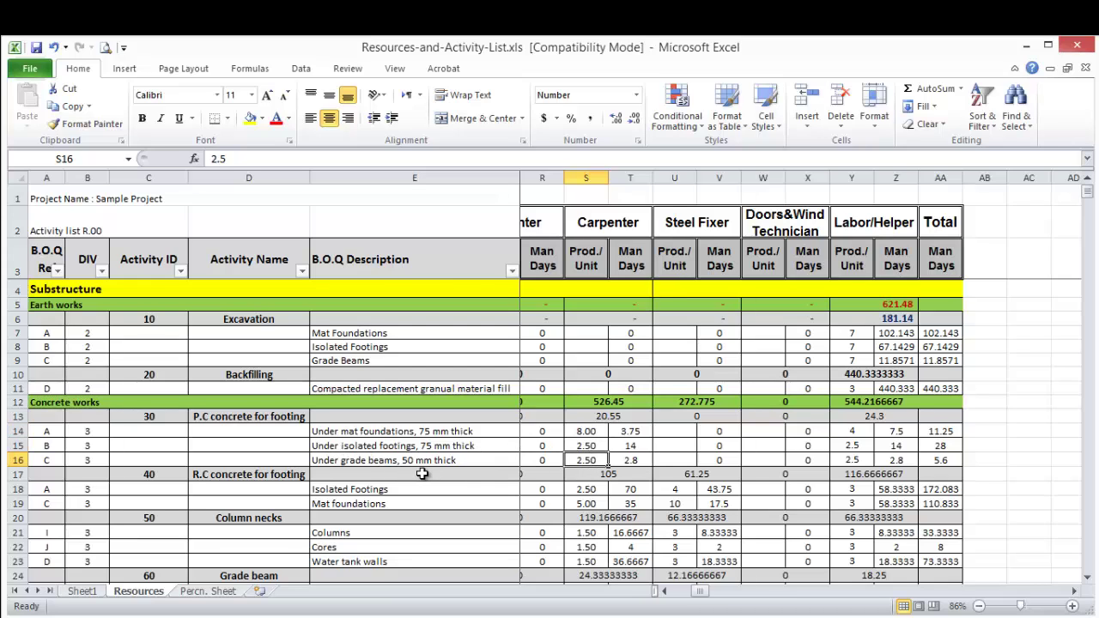
- Inspect the Carpenter man-days formulas in T14 to T16 for the P.C concrete for footing items
click(632, 432)
click(632, 447)
click(634, 461)
click(631, 432)
click(632, 446)
click(632, 462)
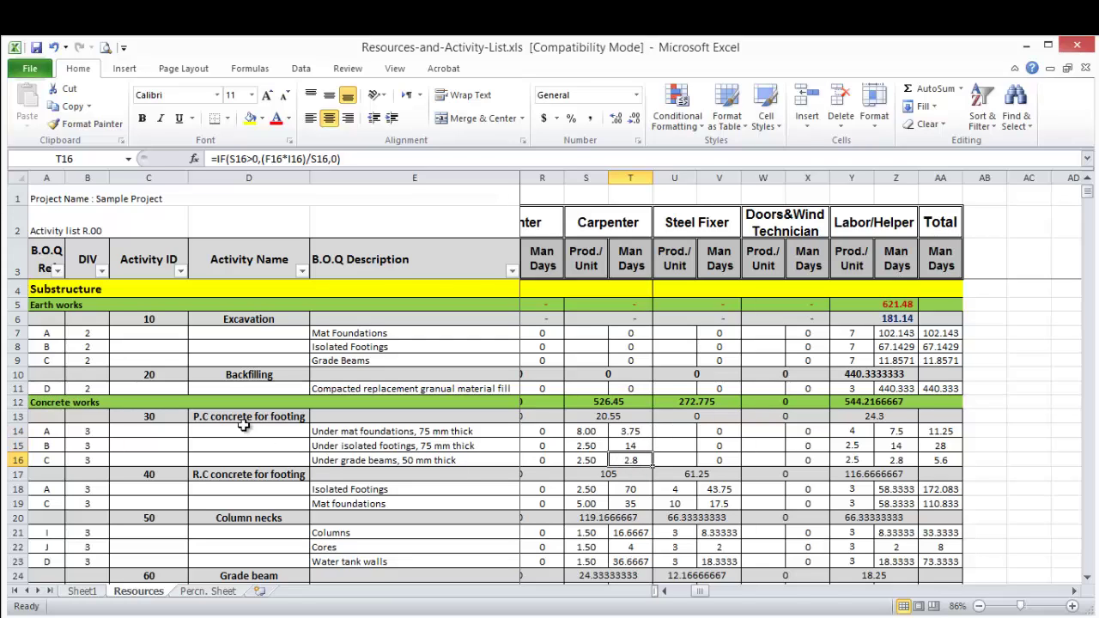
- Inspect the Carpenter man-days subtotal formula in S13 for P.C concrete for footing and the cells it sums
click(620, 416)
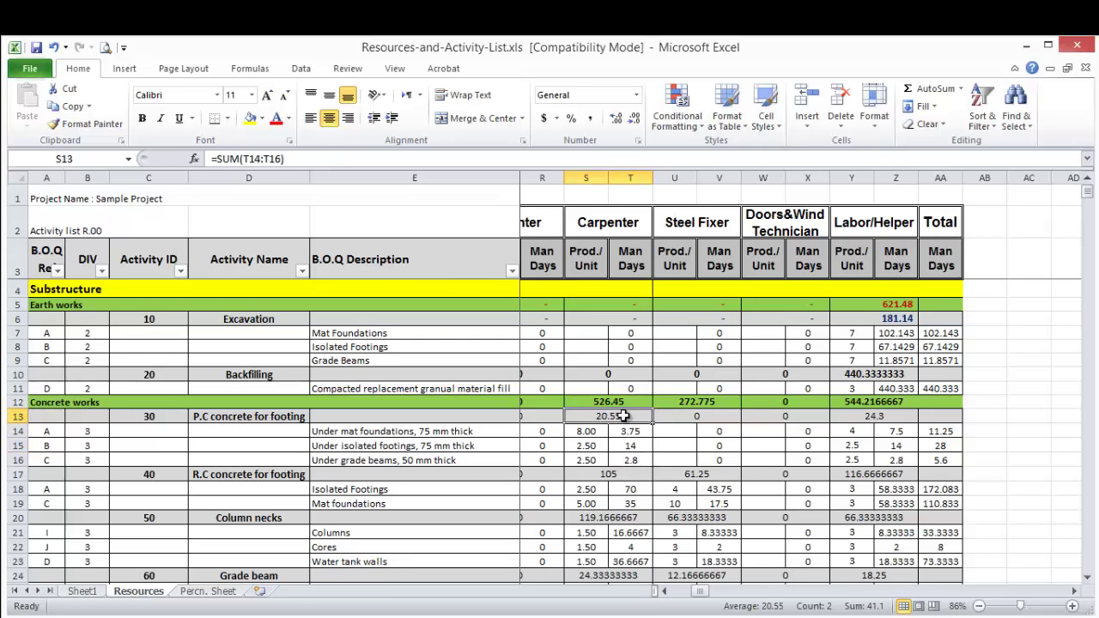
double_click(625, 416)
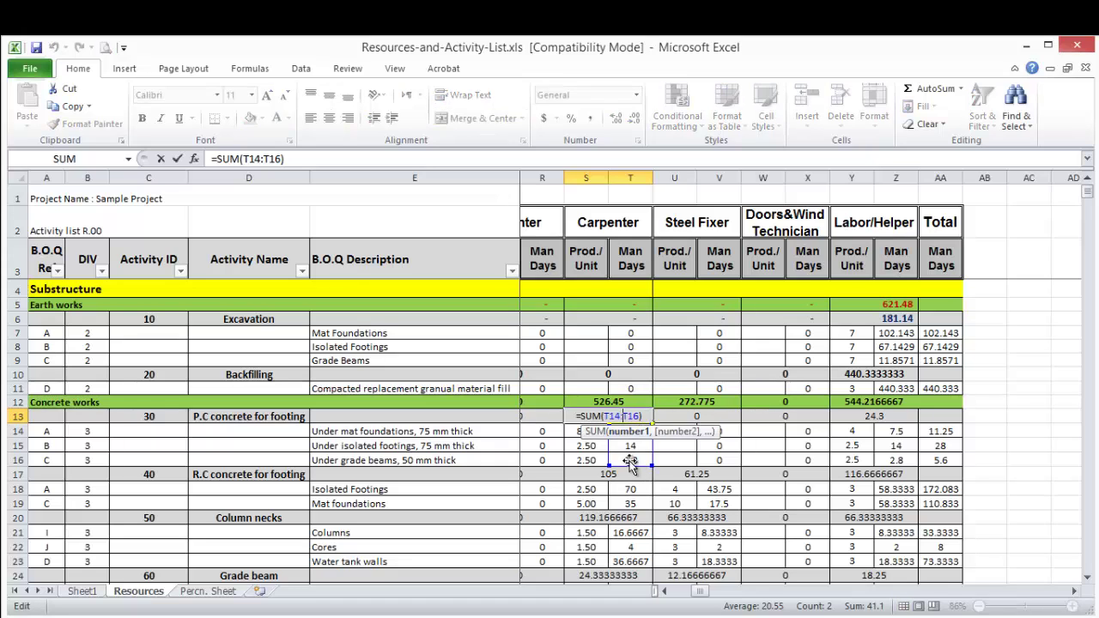
key(Escape)
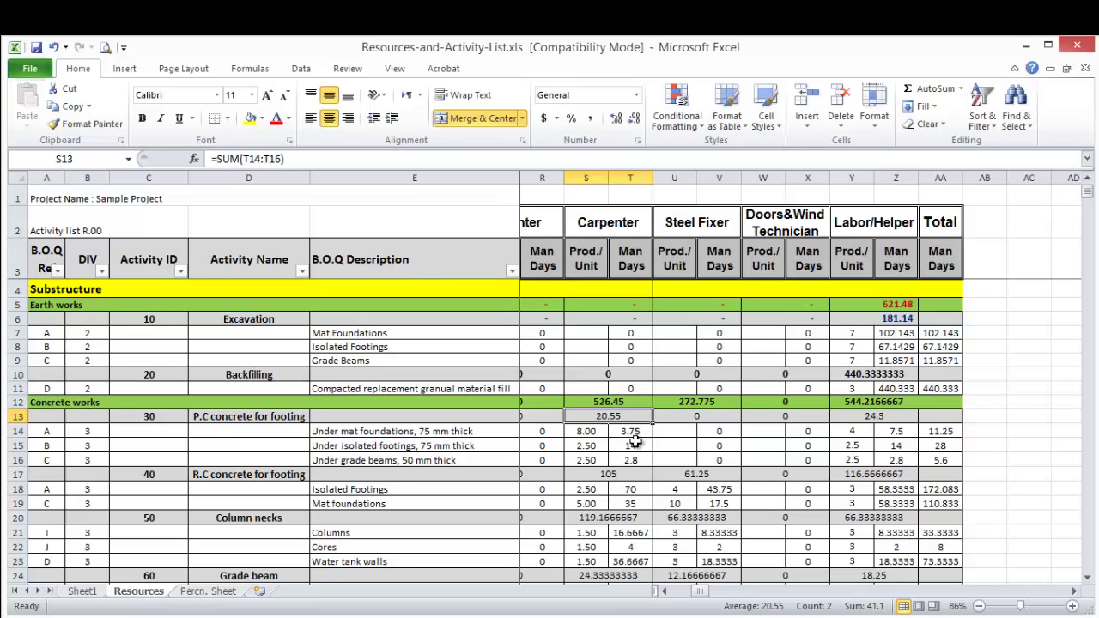
click(633, 431)
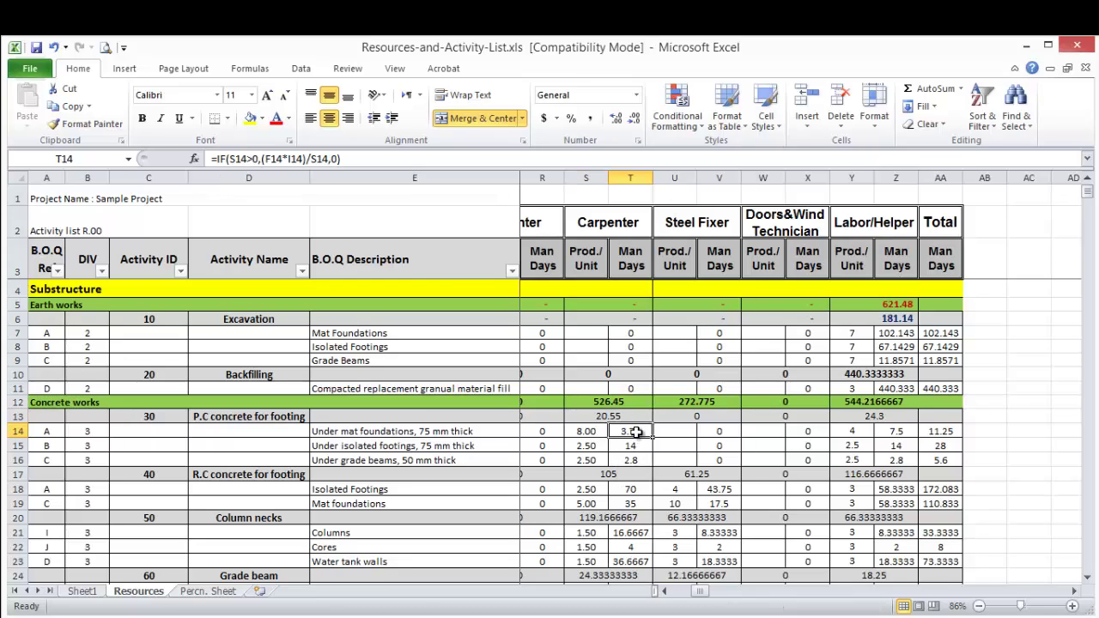
click(634, 415)
double_click(634, 416)
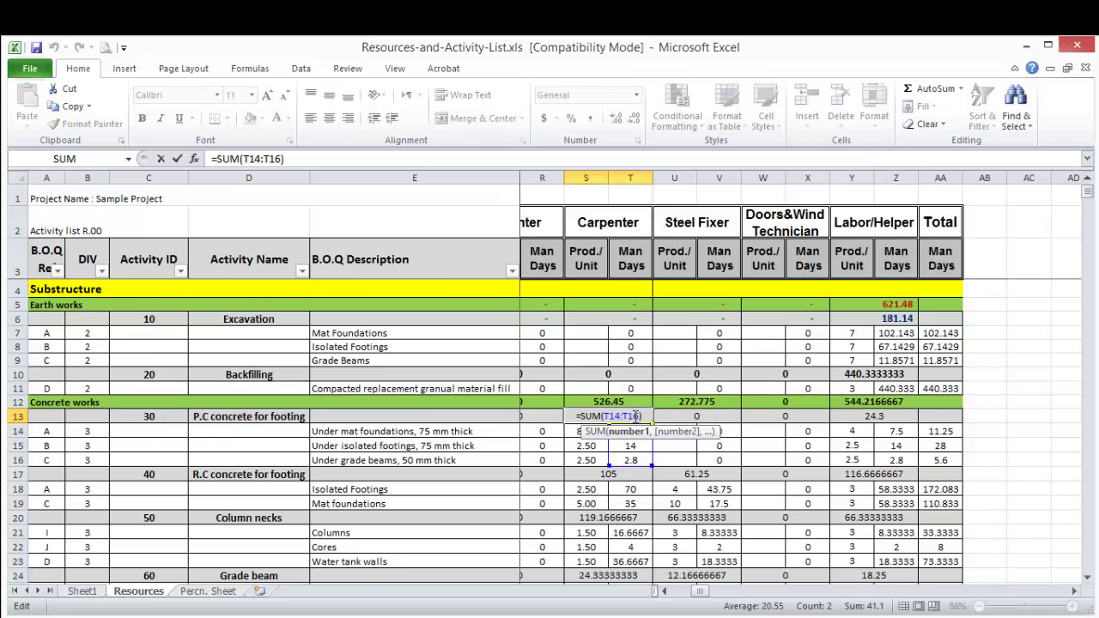
key(Escape)
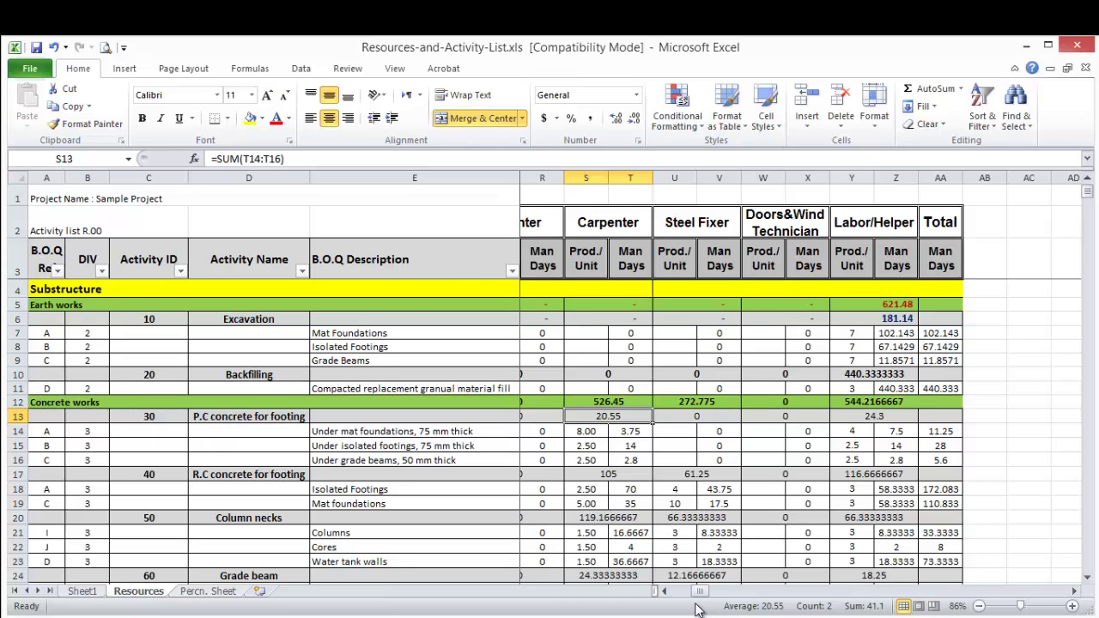
- Check the Carpenter subtotal for R.C concrete for footing in S17 and the productivity values in S14 to S16
drag(700, 598, 694, 600)
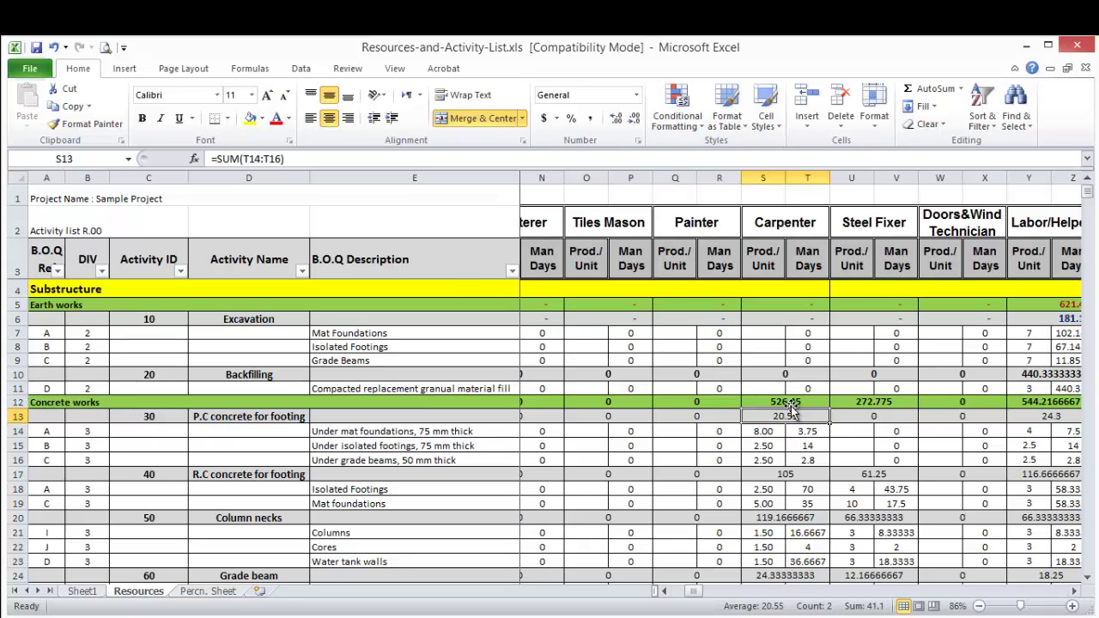
click(777, 474)
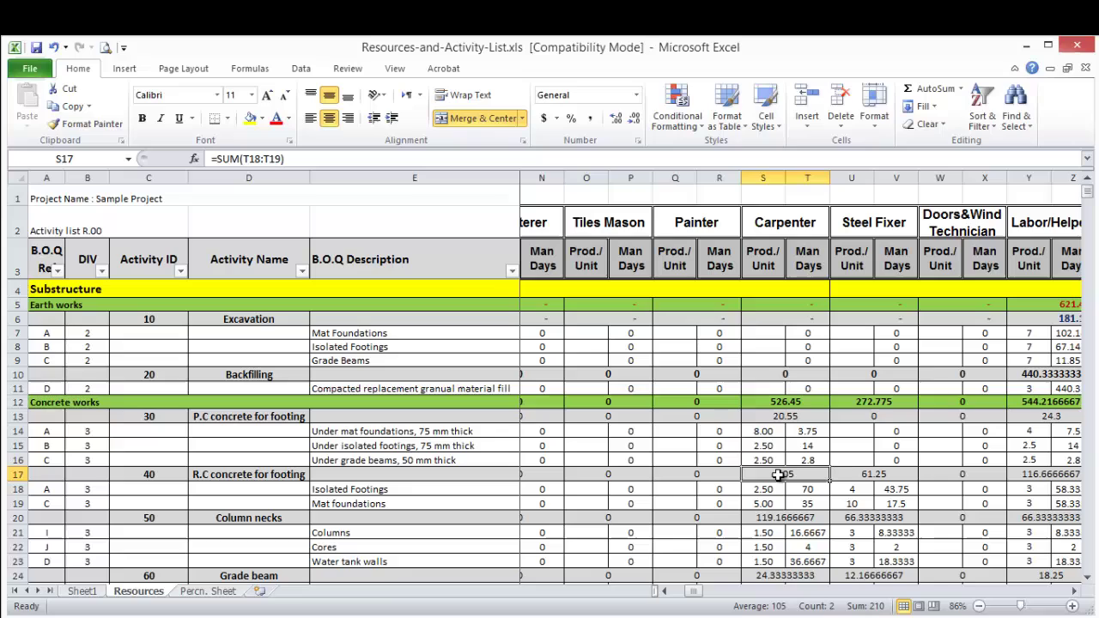
click(767, 432)
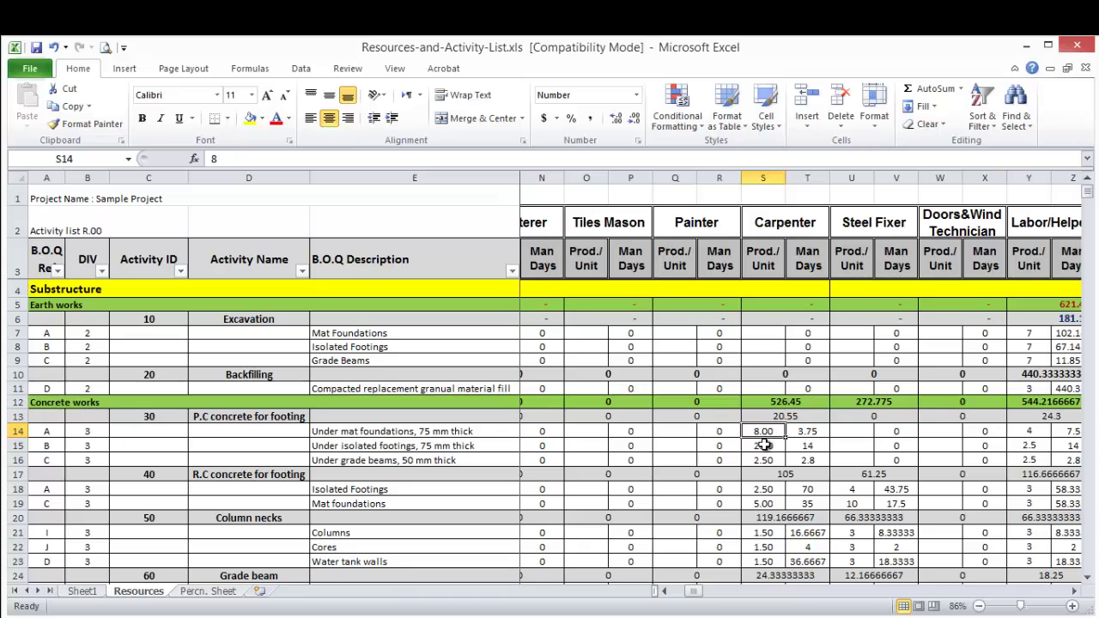
click(765, 445)
click(765, 460)
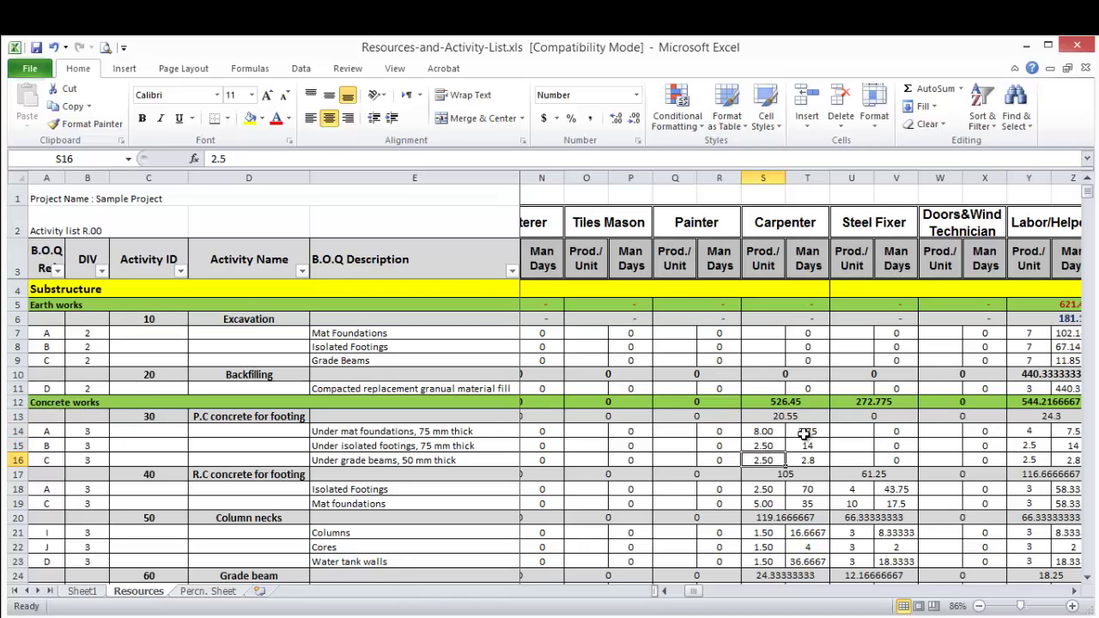
- Go through the Carpenter man-days in T14 to T16 for the mat foundation, isolated footing and grade beam items
click(812, 433)
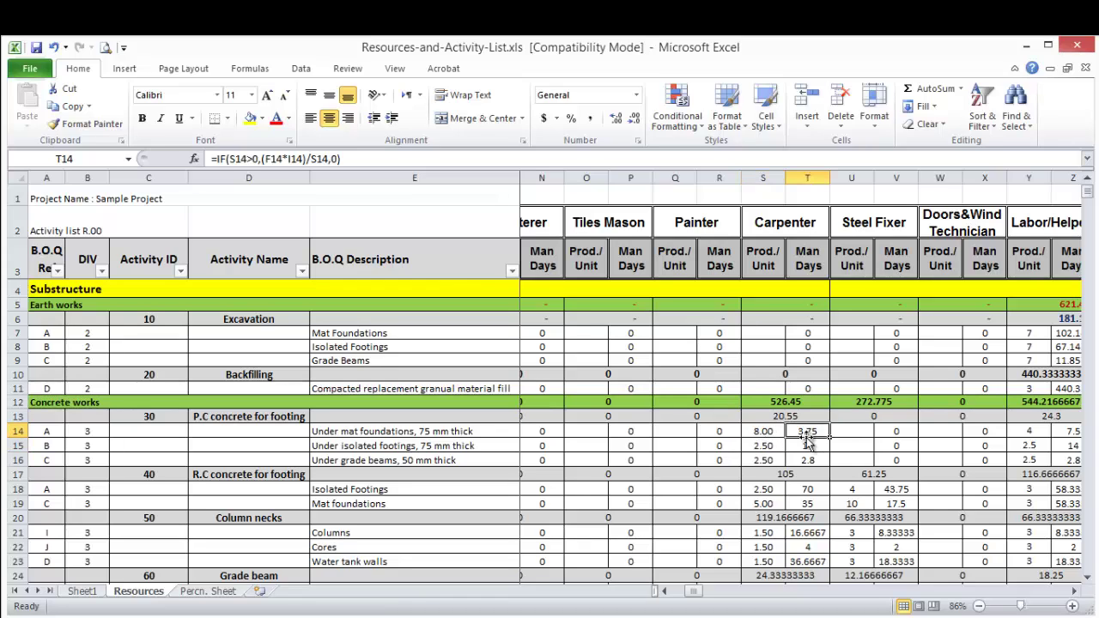
click(814, 446)
click(815, 459)
click(815, 432)
click(814, 446)
click(814, 461)
- Review again how the S13 subtotal adds up the Carpenter man-days of activity 30, leaving the formula as it is
click(799, 417)
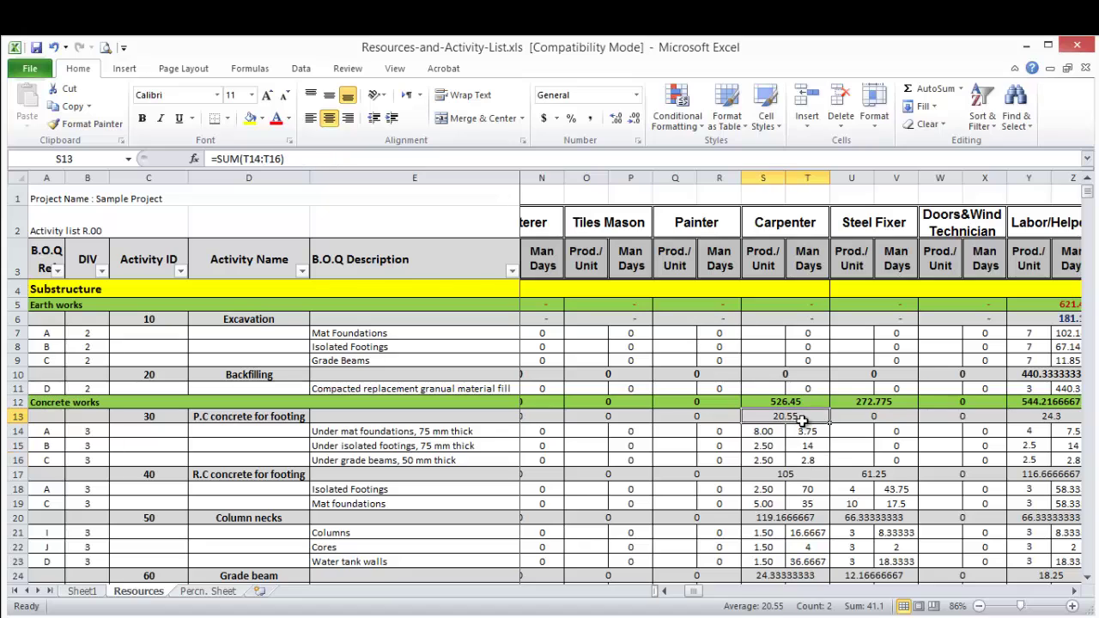
double_click(796, 417)
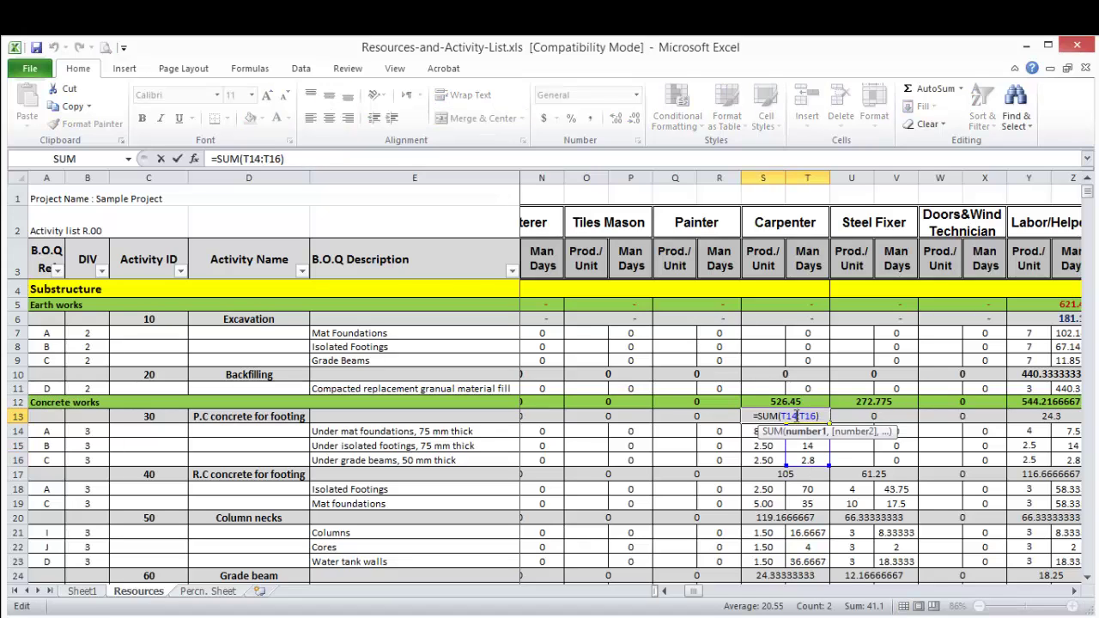
key(Escape)
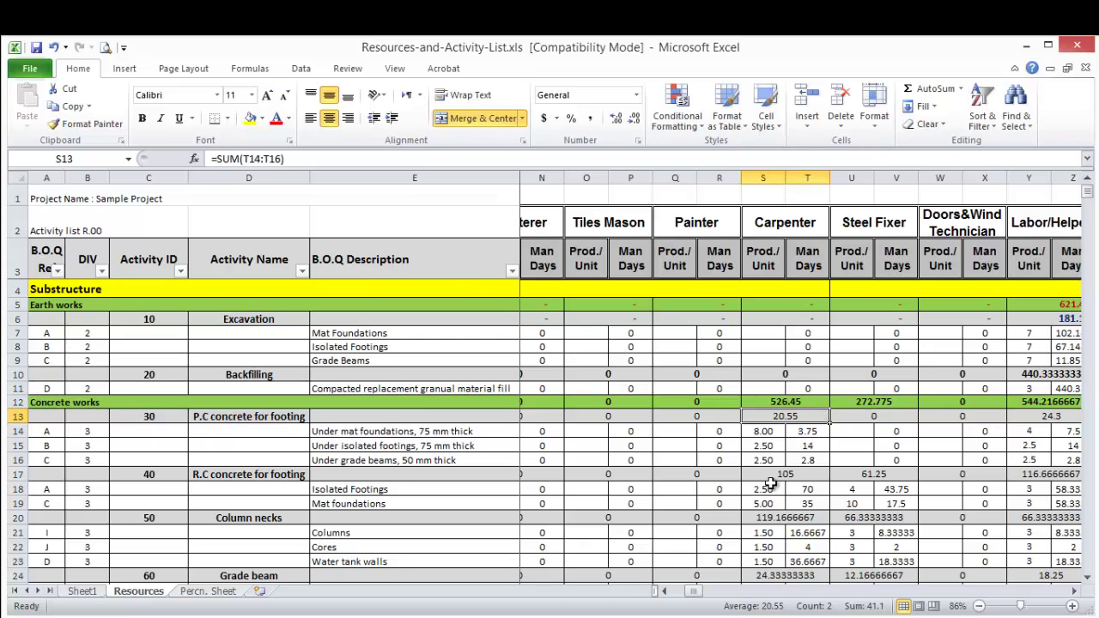
scroll(770, 483, down, 3)
scroll(770, 483, up, 3)
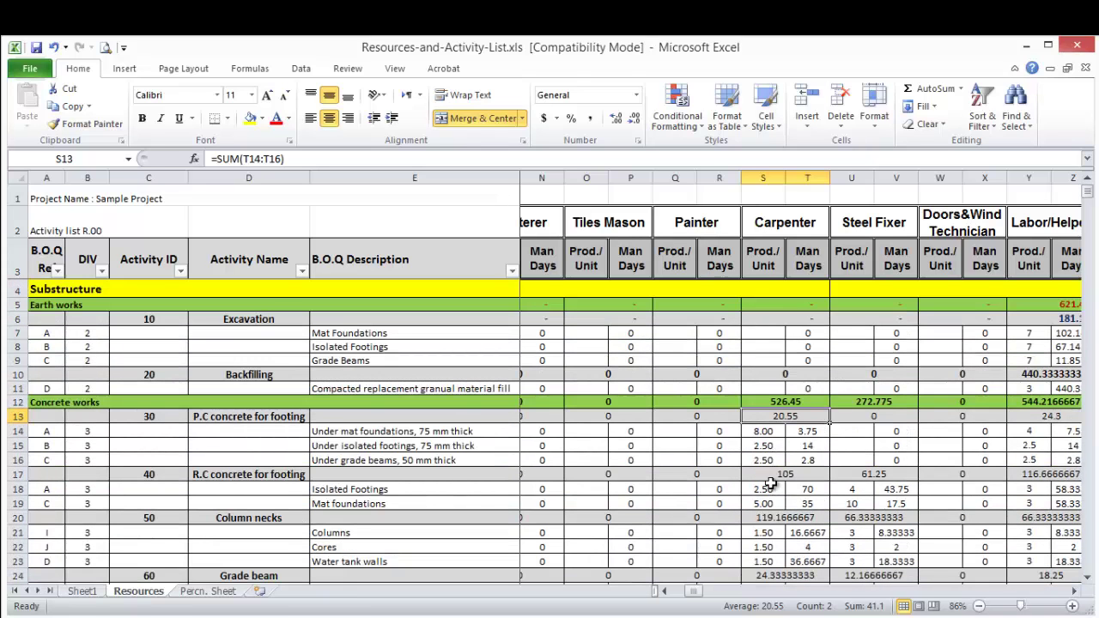